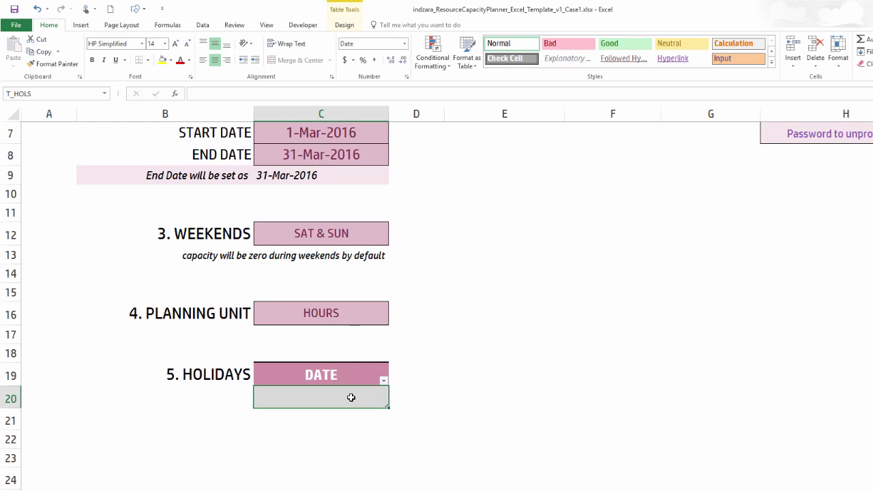
# Enter 3/15/2016 and 3/24/2016 as the two dates in the holidays table.
pyautogui.write('3/15/2016')
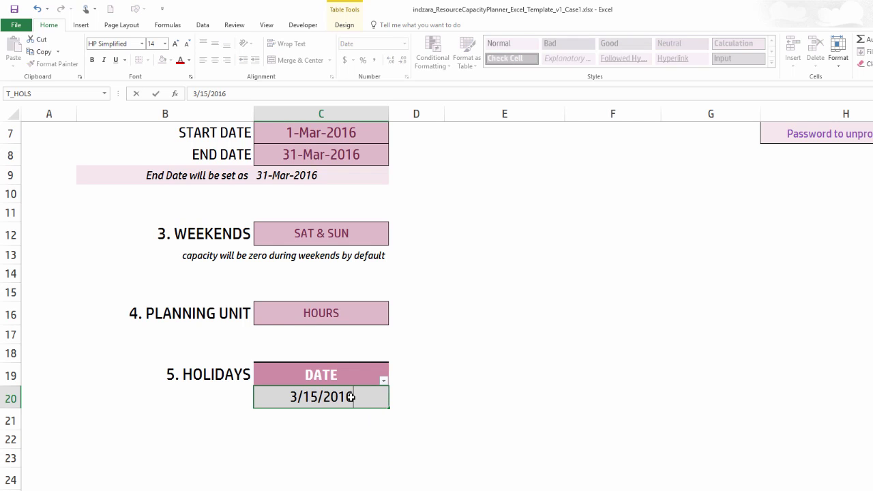
pyautogui.press('Return')
pyautogui.write('3/24/')
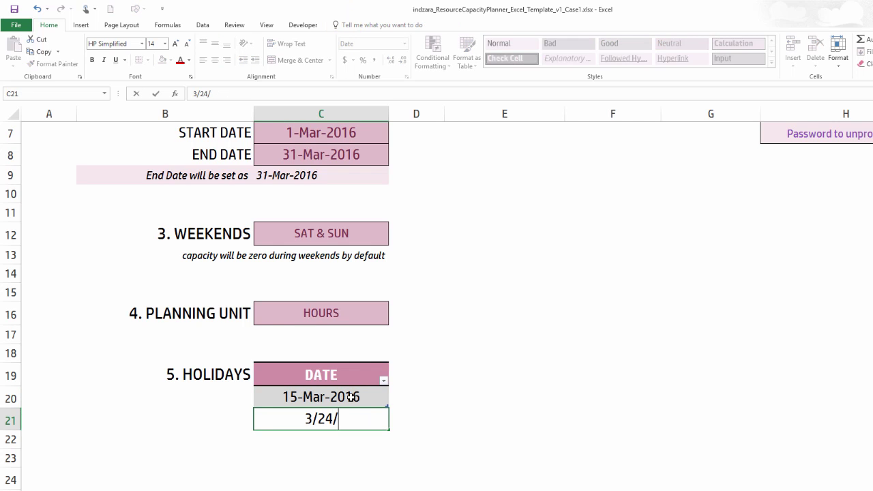
pyautogui.write('2016')
pyautogui.press('Return')
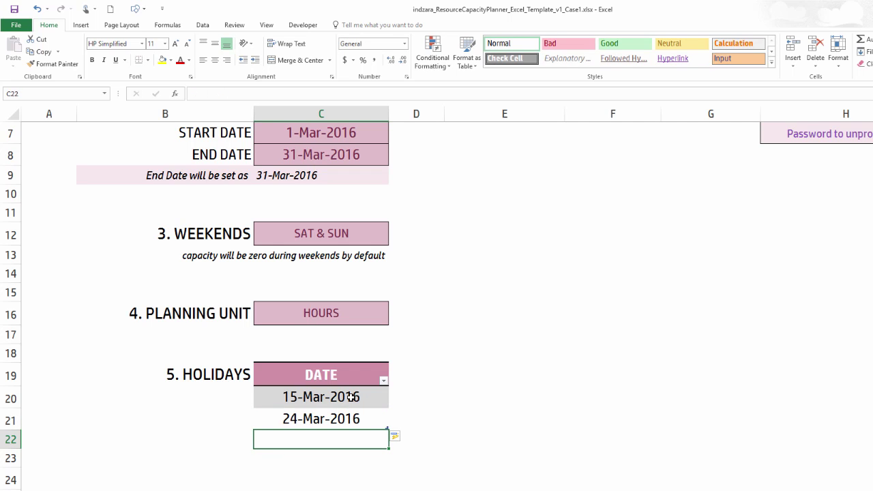
pyautogui.click(460, 365)
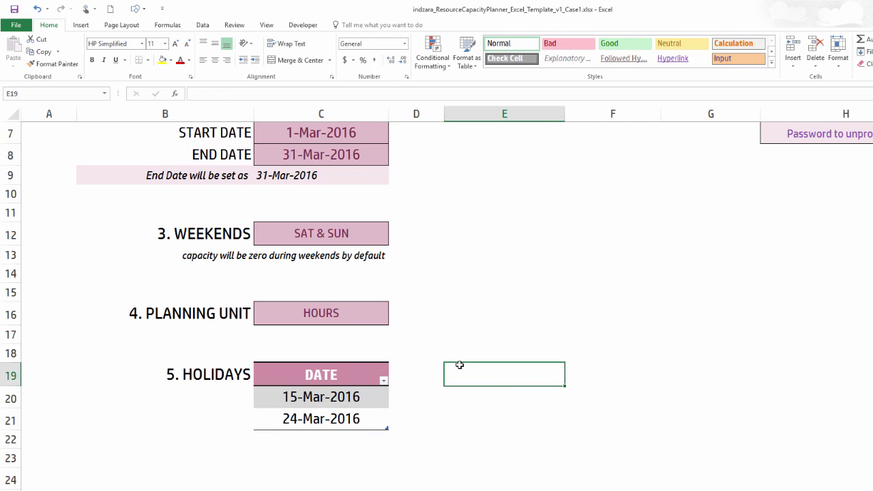
# Add Project Manager as the first skill group with a cost per hour of 50.
pyautogui.scroll(2, 460, 365)
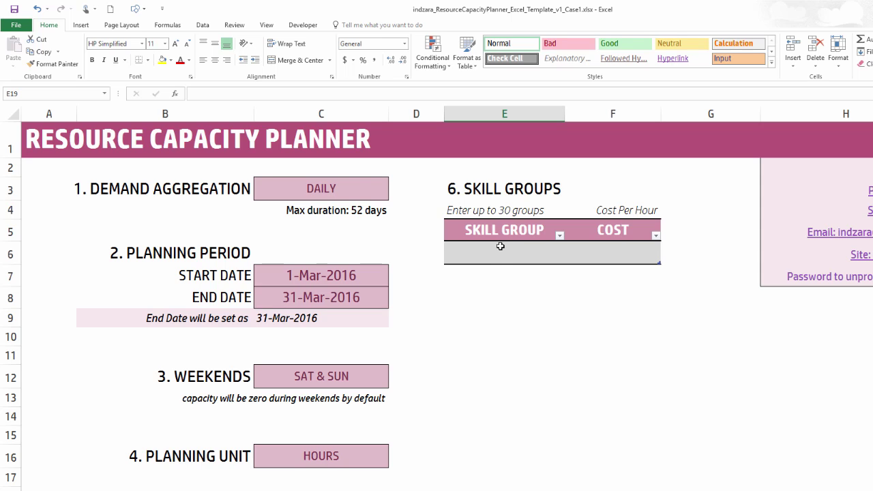
pyautogui.click(500, 247)
pyautogui.write('Pro')
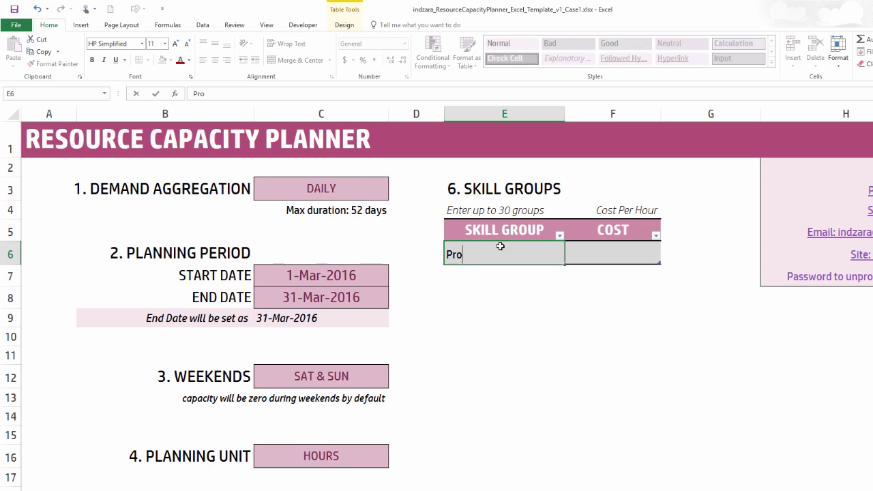
pyautogui.write('ject Manager')
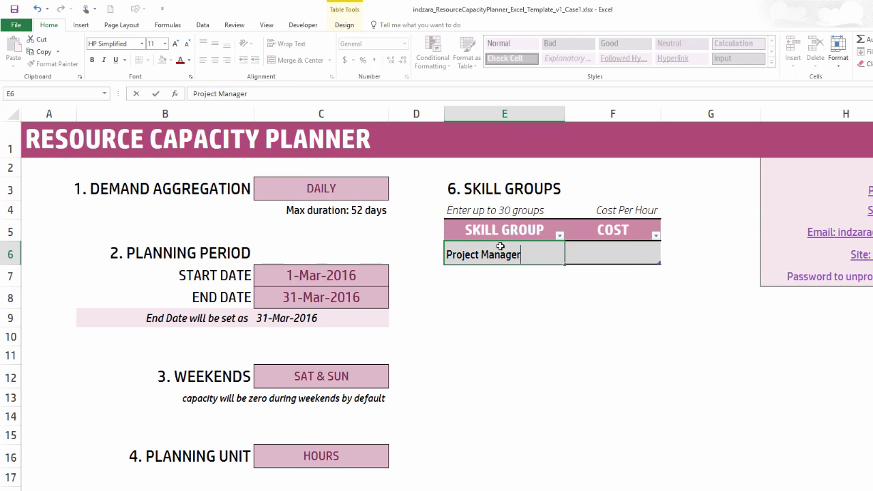
pyautogui.press('Tab')
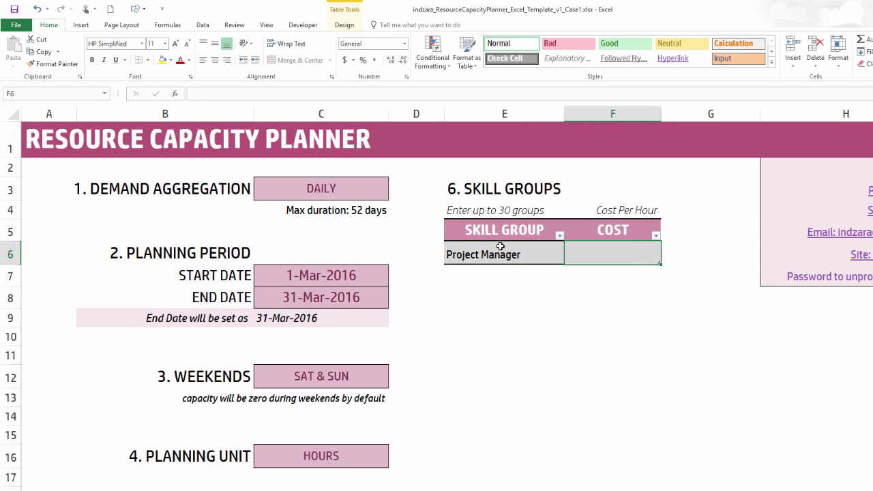
pyautogui.write('50')
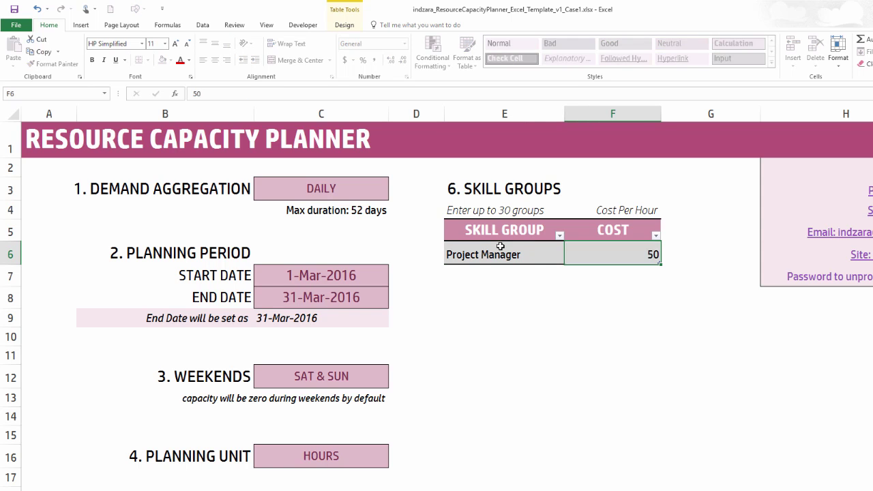
pyautogui.press('Tab')
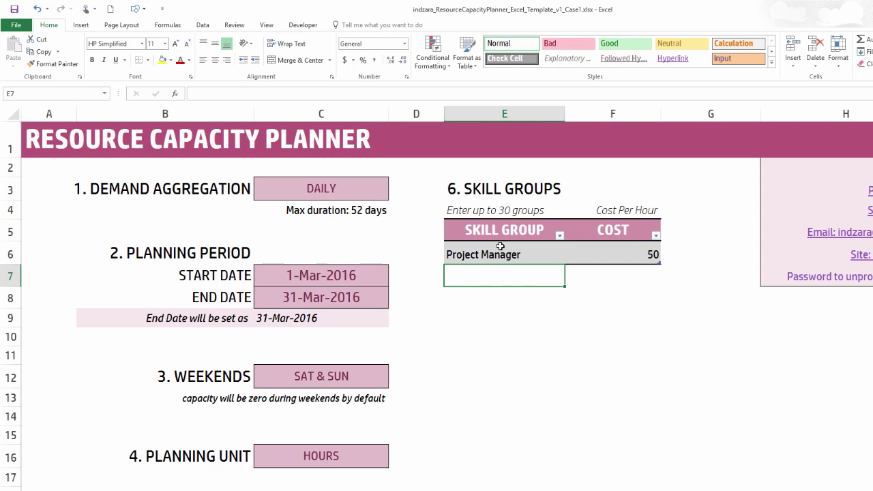
# Add the skill groups Developer with a cost of 40 and Tester with a cost of 30.
pyautogui.write('De')
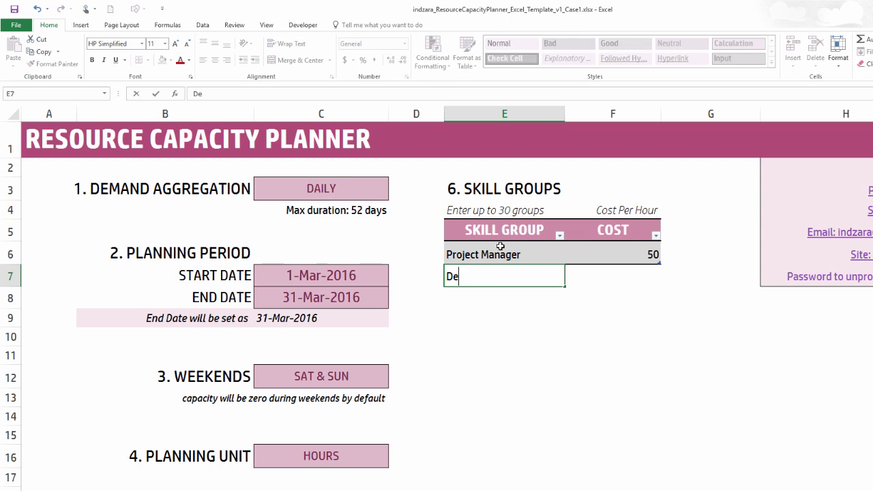
pyautogui.write('veloper')
pyautogui.press('Return')
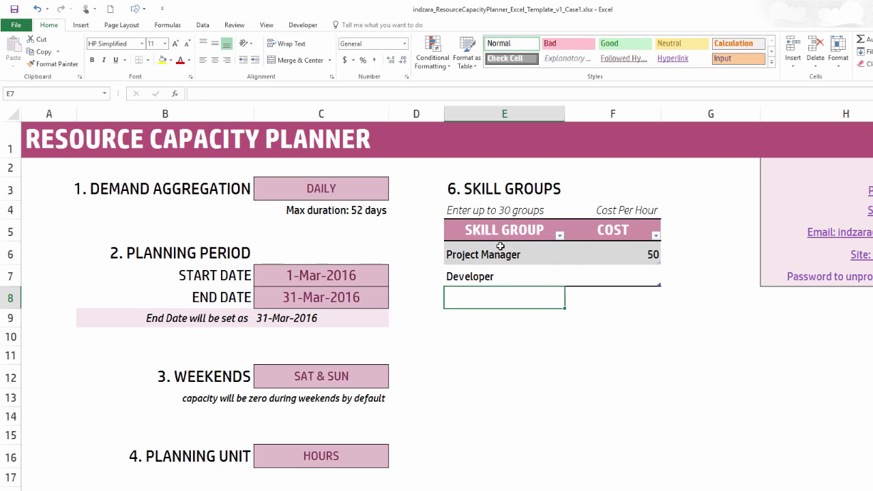
pyautogui.write('Tester')
pyautogui.press('Tab')
pyautogui.press('Up')
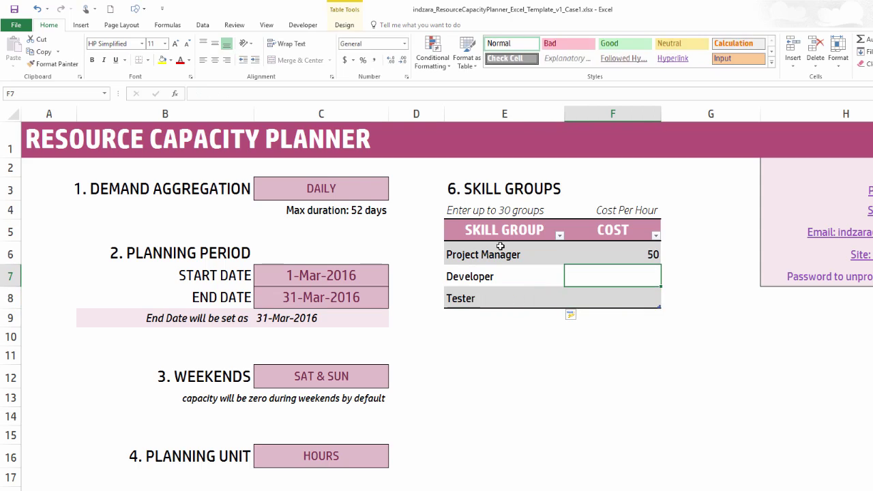
pyautogui.write('40')
pyautogui.press('Return')
pyautogui.write('30')
pyautogui.press('Return')
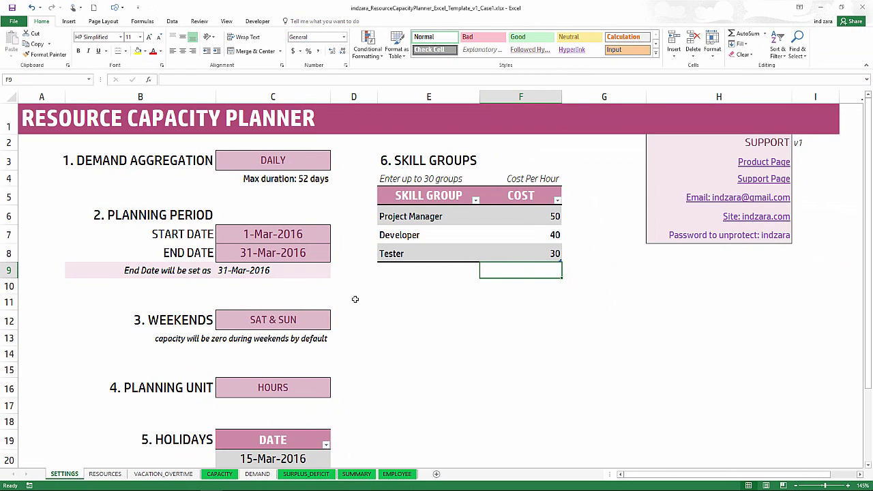
# On the RESOURCES sheet, enter Project Manager as the first resource name.
pyautogui.click(106, 474)
pyautogui.click(79, 176)
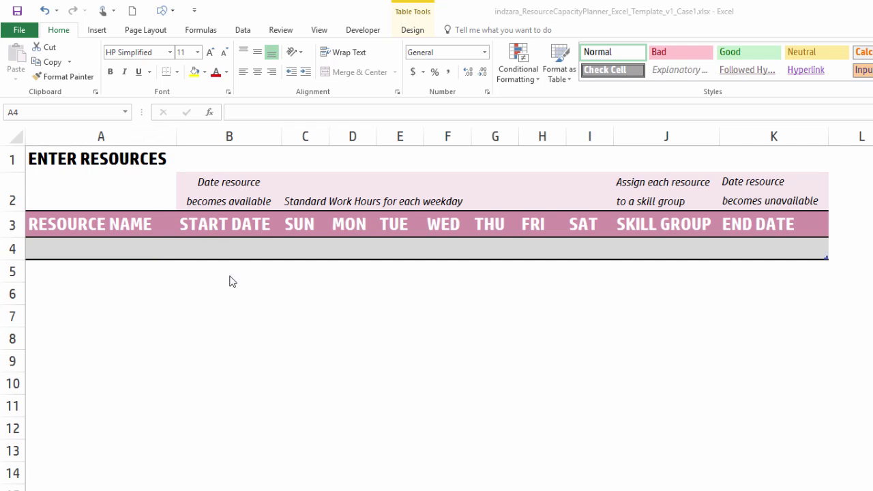
pyautogui.click(100, 250)
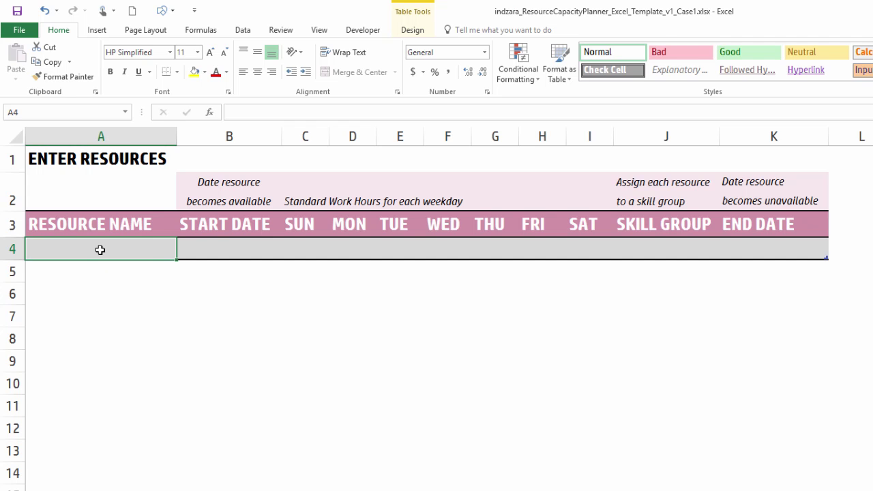
pyautogui.write('Prokec')
pyautogui.press('BackSpace')
pyautogui.press('BackSpace')
pyautogui.press('BackSpace')
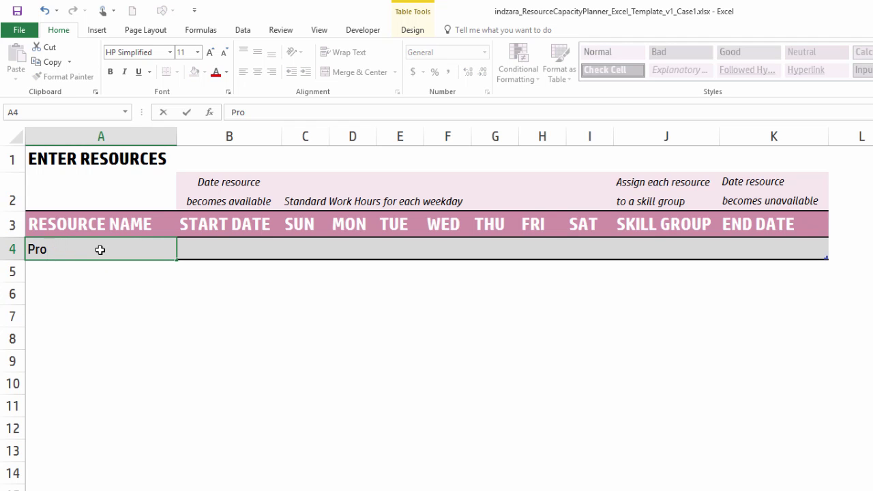
pyautogui.write('ject Manager')
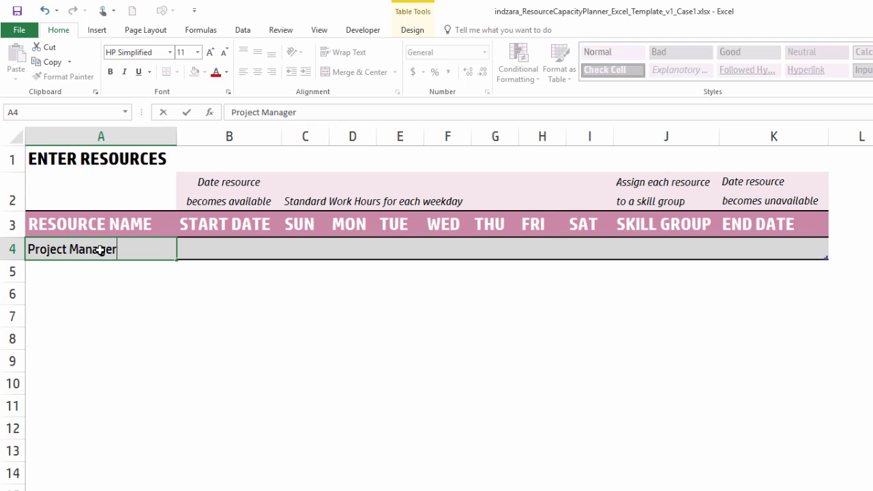
# Set the Project Manager resource's start date to 3/1/2016.
pyautogui.press('Tab')
pyautogui.write('3/12/')
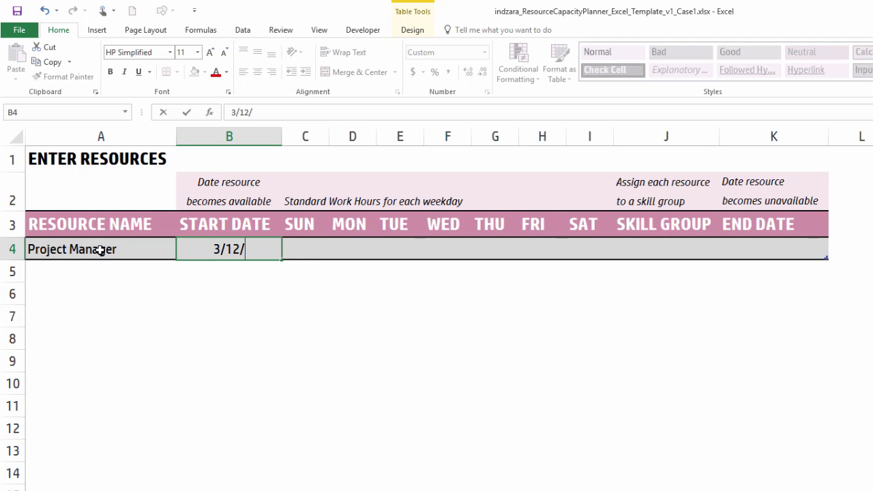
pyautogui.press('BackSpace')
pyautogui.press('BackSpace')
pyautogui.write('/2016')
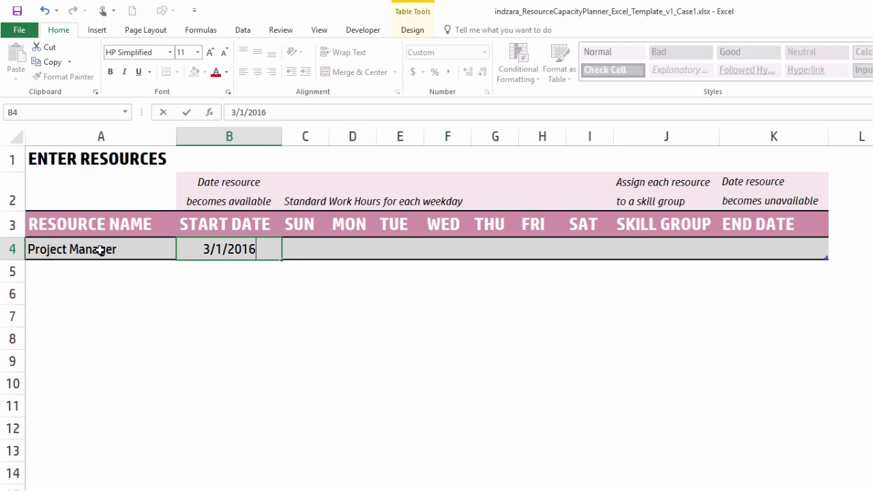
pyautogui.press('Tab')
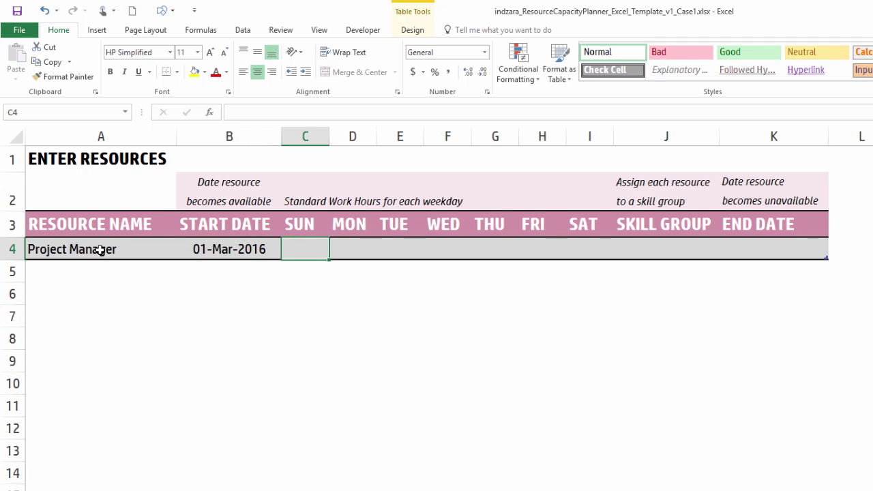
# Enter the Project Manager's standard work hours as 8 for Monday through Friday and 0 for Sunday and Saturday.
pyautogui.write('0')
pyautogui.press('Tab')
pyautogui.write('8')
pyautogui.press('Tab')
pyautogui.write('8')
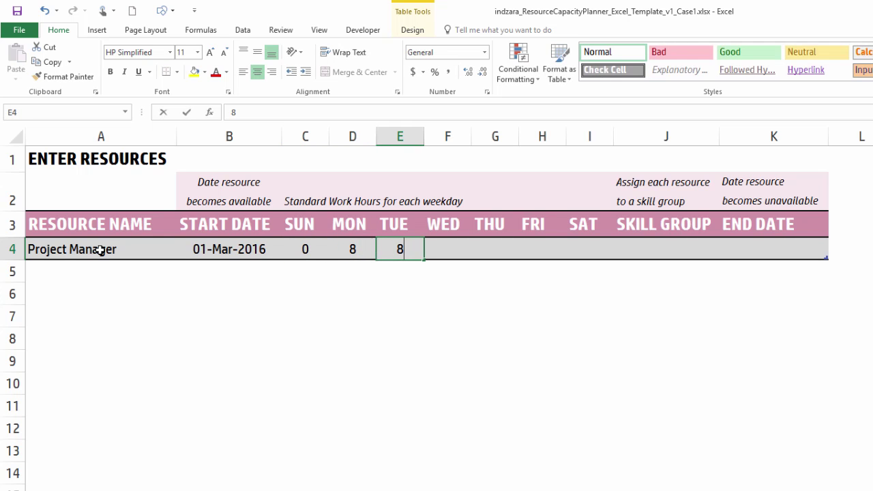
pyautogui.press('Tab')
pyautogui.write('8')
pyautogui.press('Tab')
pyautogui.write('8')
pyautogui.press('Tab')
pyautogui.write('8')
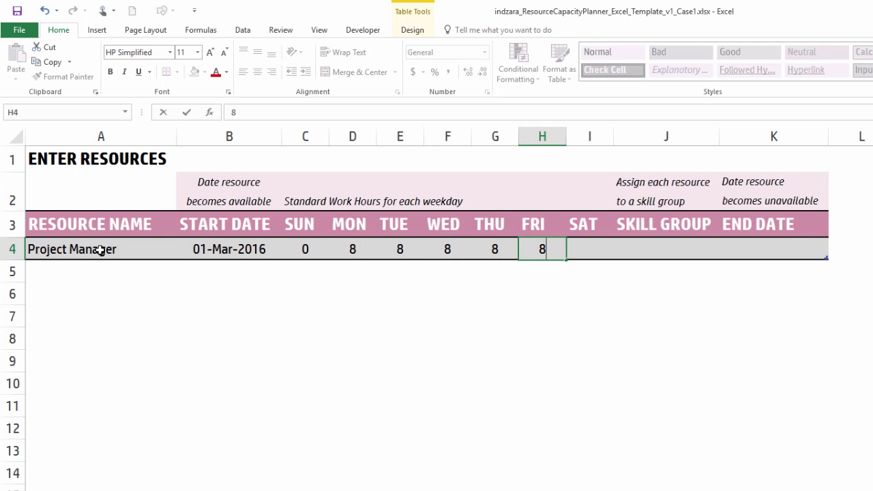
pyautogui.press('Tab')
pyautogui.write('0')
pyautogui.press('Tab')
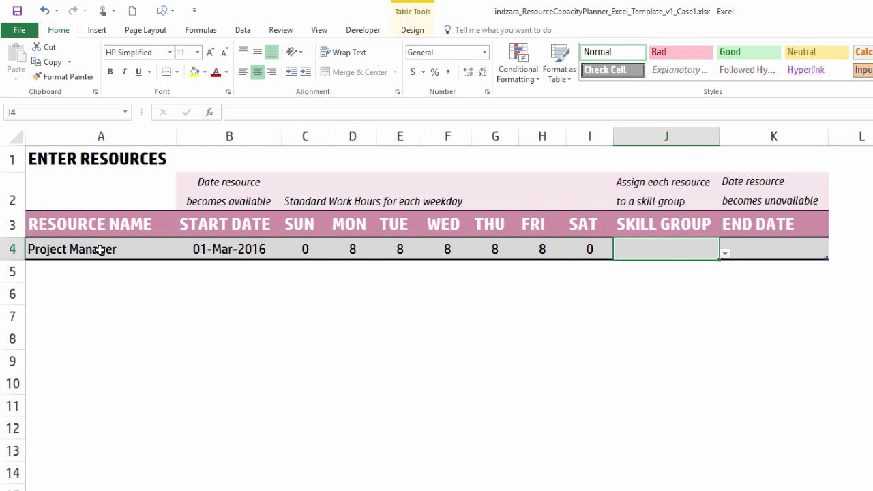
# Assign the Project Manager resource to the Project Manager skill group.
pyautogui.click(725, 253)
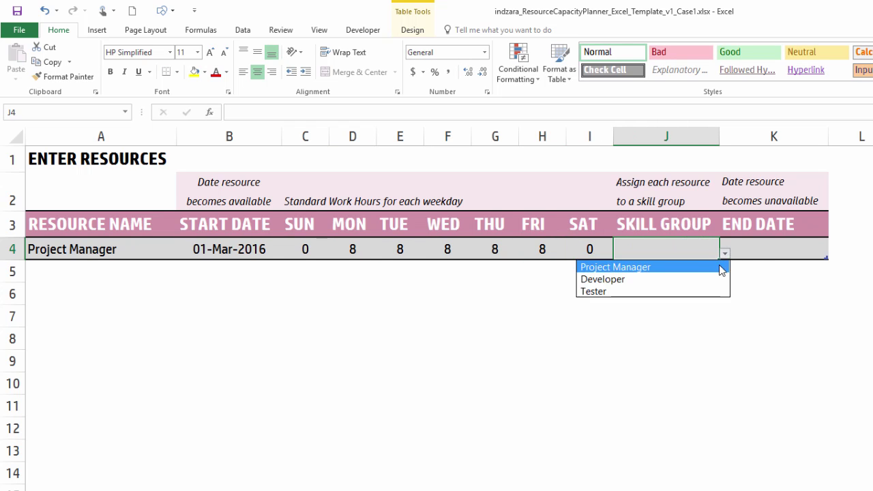
pyautogui.click(721, 265)
pyautogui.click(758, 253)
# Add resources Developer 1 and Developer 2 below the Project Manager, each with start date 3/1/2016.
pyautogui.click(119, 273)
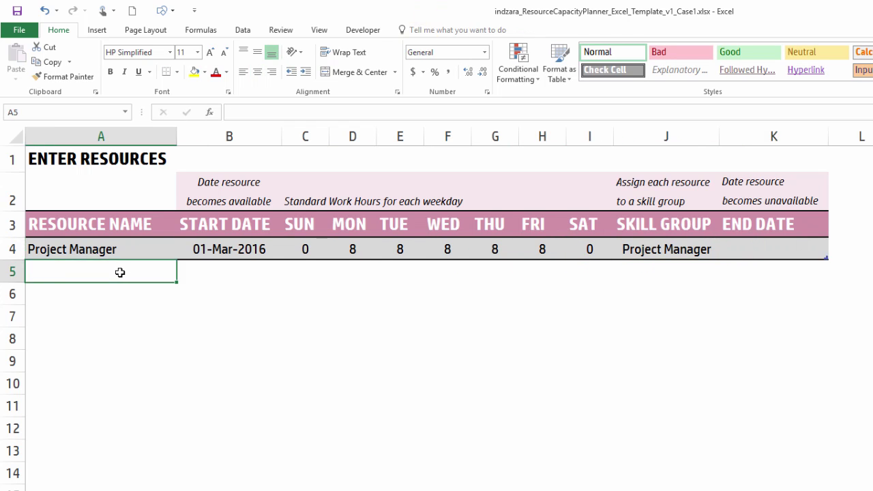
pyautogui.write('Developer 1')
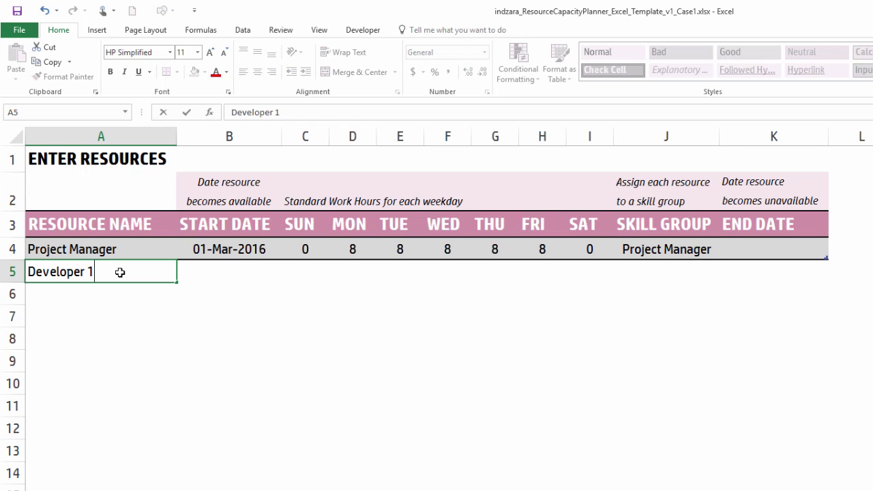
pyautogui.press('Tab')
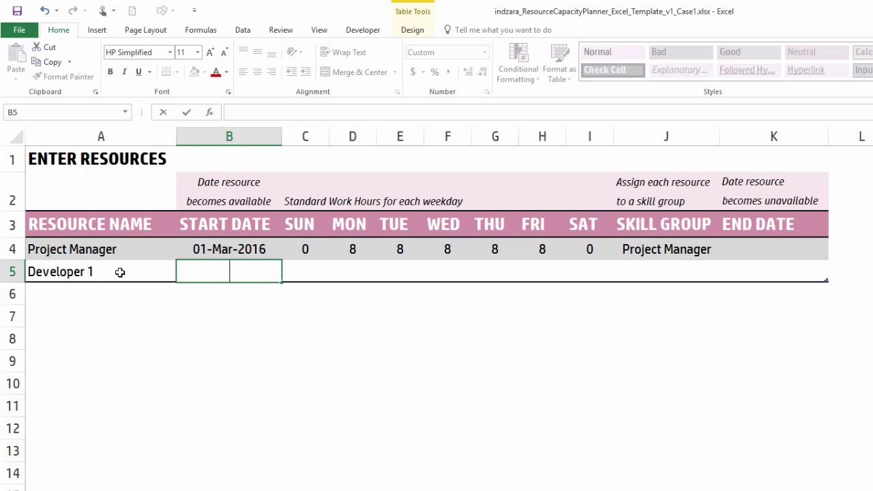
pyautogui.write('3/1/2016')
pyautogui.press('Return')
pyautogui.write('Developer 2')
pyautogui.press('Tab')
pyautogui.write('3/1/2016')
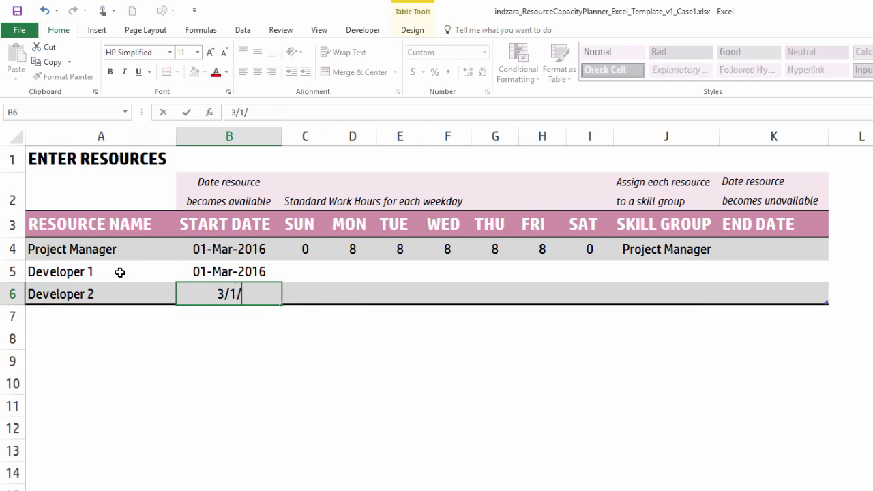
pyautogui.press('Return')
# Add resources Tester 1 and Tester 2 below the developers, each with start date 3/1/2016.
pyautogui.write('Tester 1')
pyautogui.press('Tab')
pyautogui.write('3/1/2016')
pyautogui.press('Return')
pyautogui.write('Tester 2')
pyautogui.press('Tab')
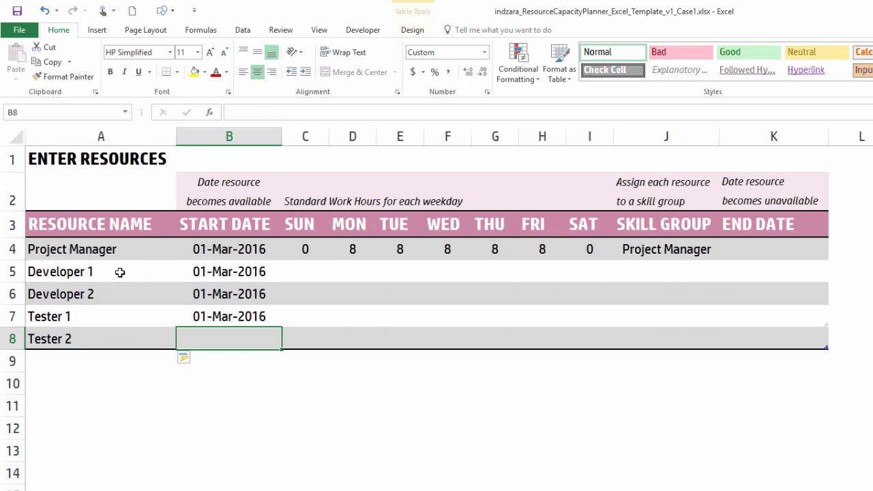
pyautogui.write('3/1/2016')
pyautogui.press('Tab')
# Set Developer 1's work hours to 0 for Sunday and 8 for Monday through Friday.
pyautogui.press('Up')
pyautogui.press('Up')
pyautogui.press('Up')
pyautogui.write('0')
pyautogui.press('Tab')
pyautogui.hotkey('shift', 'Right')
pyautogui.hotkey('shift', 'Right')
pyautogui.hotkey('shift', 'Right')
pyautogui.hotkey('shift', 'Right')
pyautogui.hotkey('ctrl', 'd')
# Set Developer 1's Saturday hours to 0 and the skill group to Developer.
pyautogui.press('Right')
pyautogui.press('Right')
pyautogui.press('Right')
pyautogui.press('Right')
pyautogui.press('Right')
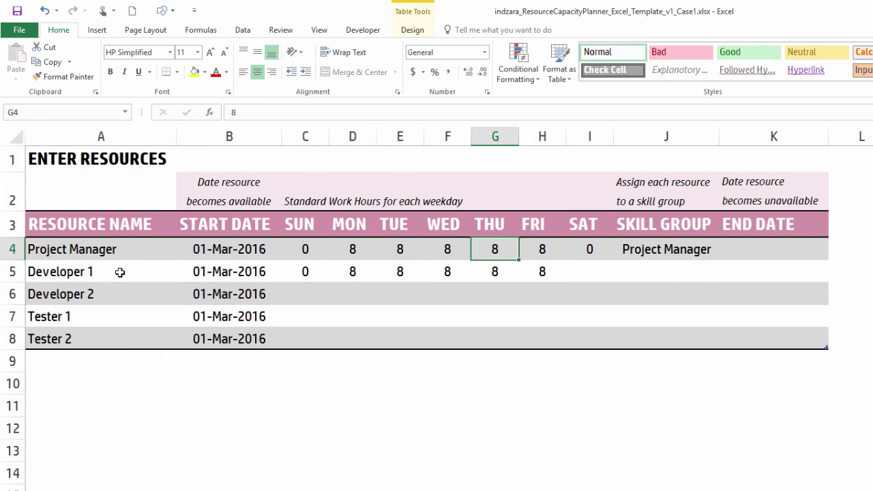
pyautogui.write('0')
pyautogui.press('Tab')
pyautogui.write('Developer')
pyautogui.press('Return')
# Set Developer 2's work hours to 0 for Sunday and 4 for Monday through Friday.
pyautogui.press('Left')
pyautogui.press('Left')
pyautogui.press('Left')
pyautogui.press('Left')
pyautogui.press('Left')
pyautogui.press('Left')
pyautogui.write('0')
pyautogui.press('Tab')
pyautogui.hotkey('shift', 'Right')
pyautogui.hotkey('shift', 'Right')
pyautogui.hotkey('shift', 'Right')
pyautogui.hotkey('shift', 'Right')
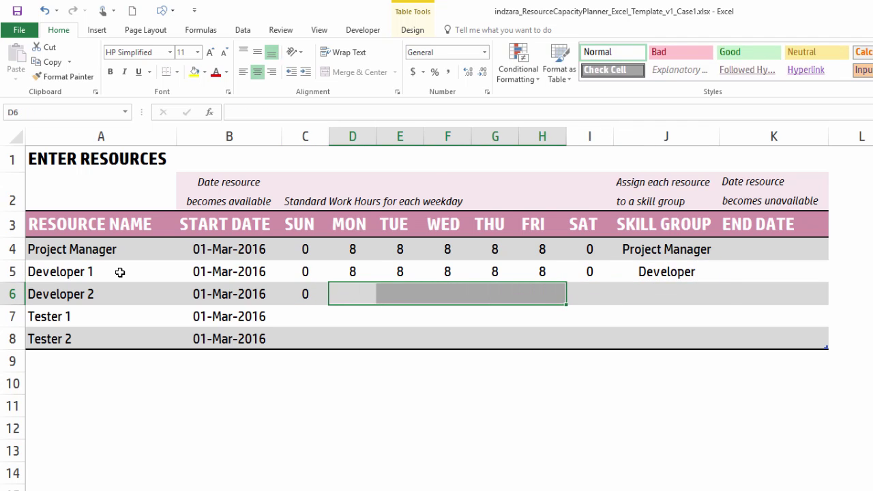
pyautogui.write('4')
pyautogui.hotkey('ctrl', 'Return')
# Set Developer 2's Saturday hours to 0 and the skill group to Developer.
pyautogui.press('Right')
pyautogui.press('Right')
pyautogui.press('Right')
pyautogui.press('Right')
pyautogui.press('Right')
pyautogui.write('0')
pyautogui.press('Tab')
pyautogui.write('Developer')
pyautogui.press('Return')
# Set Tester 1's work hours to 0 for Sunday and 4 for Monday through Friday.
pyautogui.press('Left')
pyautogui.press('Left')
pyautogui.press('Left')
pyautogui.press('Left')
pyautogui.press('Left')
pyautogui.press('Left')
pyautogui.write('0')
pyautogui.press('Tab')
pyautogui.hotkey('shift', 'Right')
pyautogui.hotkey('shift', 'Right')
pyautogui.hotkey('shift', 'Right')
pyautogui.hotkey('shift', 'Right')
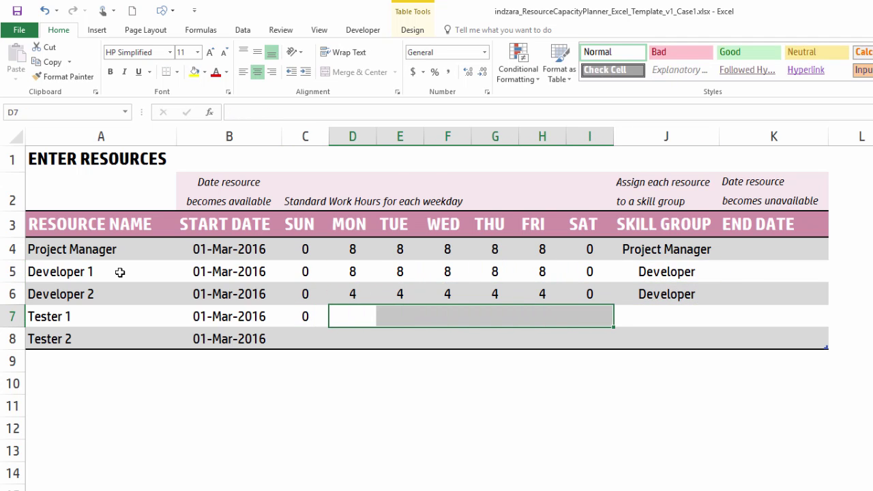
pyautogui.write('4')
pyautogui.hotkey('ctrl', 'Return')
# Set Tester 1's Saturday work hours to 0.
pyautogui.press('Right')
pyautogui.press('Right')
pyautogui.press('Right')
pyautogui.press('Right')
pyautogui.press('Right')
pyautogui.write('0')
pyautogui.press('Return')
# Set Tester 2's work hours to 0 for Sunday and 6 for Monday through Friday.
pyautogui.press('Left')
pyautogui.press('Left')
pyautogui.press('Left')
pyautogui.press('Left')
pyautogui.press('Left')
pyautogui.press('Left')
pyautogui.write('0')
pyautogui.press('Tab')
pyautogui.hotkey('shift', 'Right')
pyautogui.hotkey('shift', 'Right')
pyautogui.hotkey('shift', 'Right')
pyautogui.hotkey('shift', 'Right')
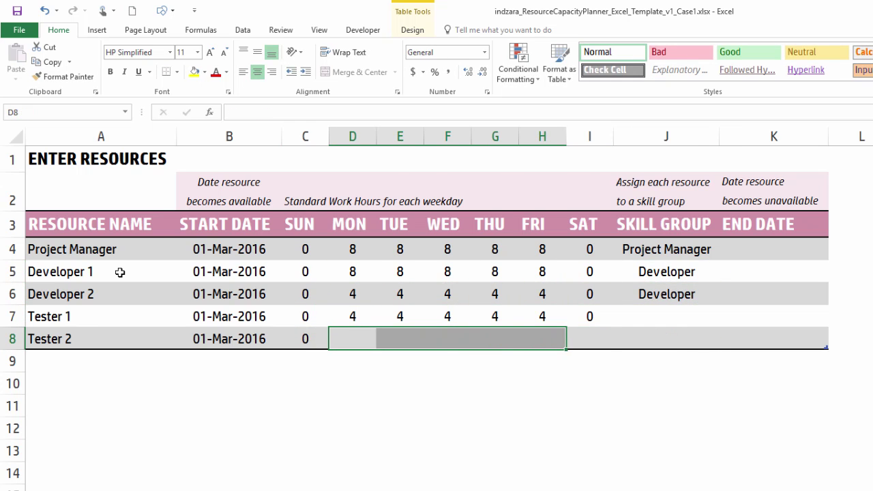
pyautogui.write('6')
pyautogui.hotkey('ctrl', 'Return')
# Set Tester 2's Saturday work hours to 0.
pyautogui.press('Right')
pyautogui.press('Right')
pyautogui.press('Right')
pyautogui.press('Right')
pyautogui.press('Right')
pyautogui.write('0')
pyautogui.press('Tab')
# Assign Tester 1 and Tester 2 to the Tester skill group.
pyautogui.press('Up')
pyautogui.write('Tester')
pyautogui.press('Return')
pyautogui.write('Tester')
pyautogui.press('Return')
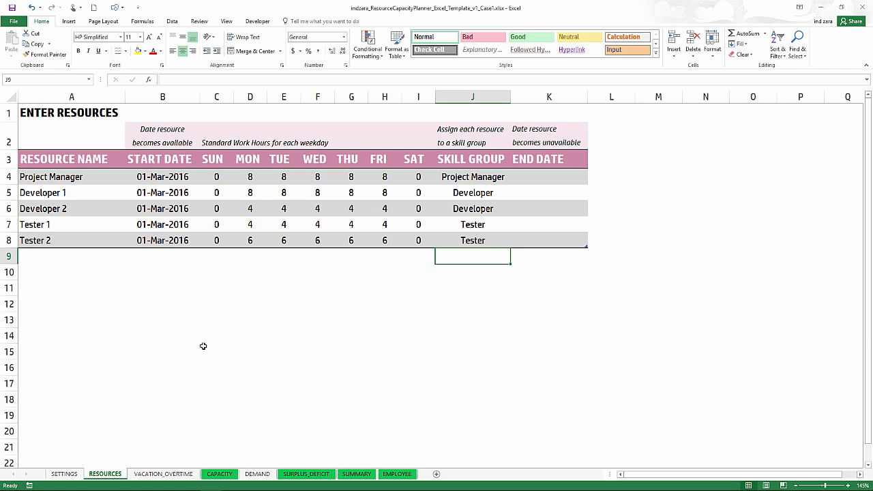
# Record vacation for Developer 1 on 11-Mar-2016 with -8 hours in the vacation/overtime table.
pyautogui.click(181, 474)
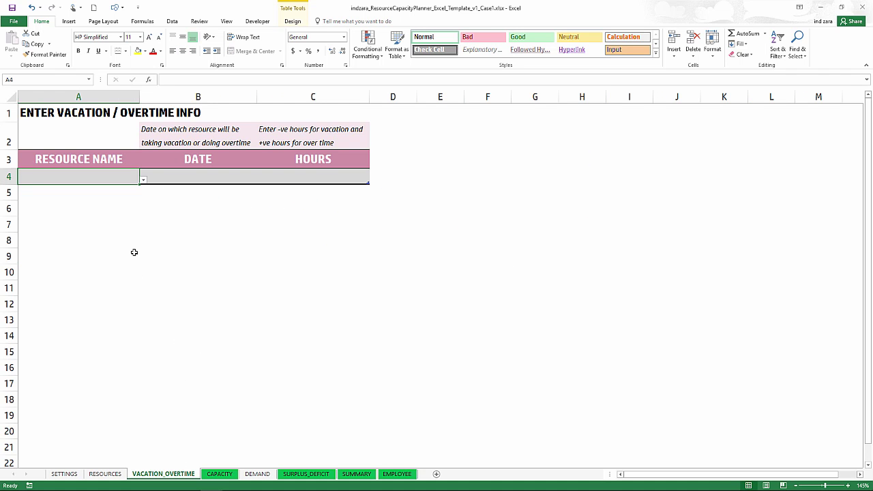
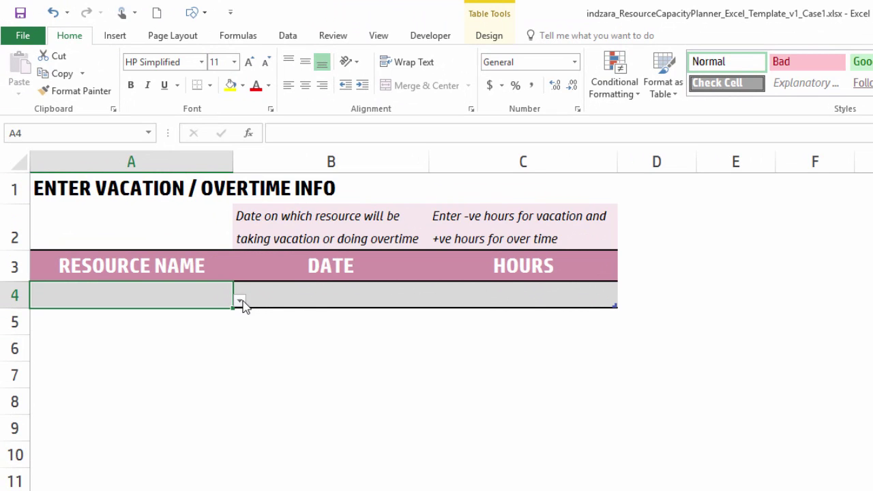
pyautogui.click(215, 331)
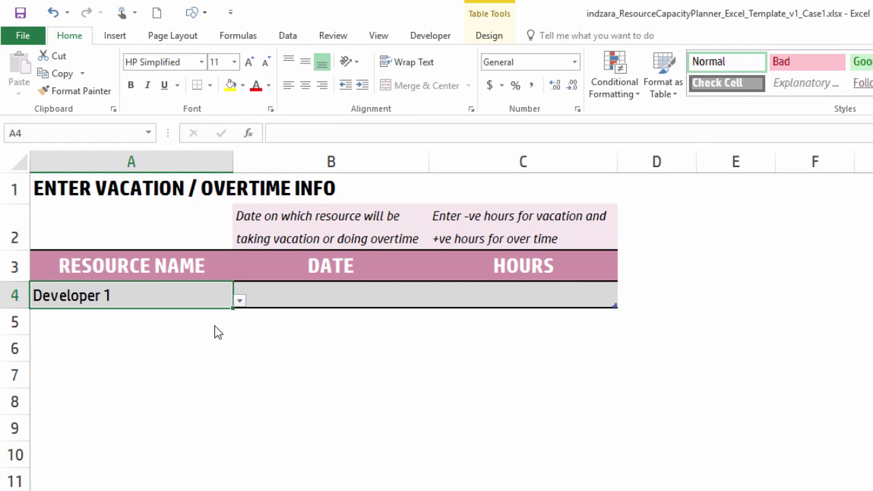
pyautogui.click(275, 286)
pyautogui.write('3/11/2016')
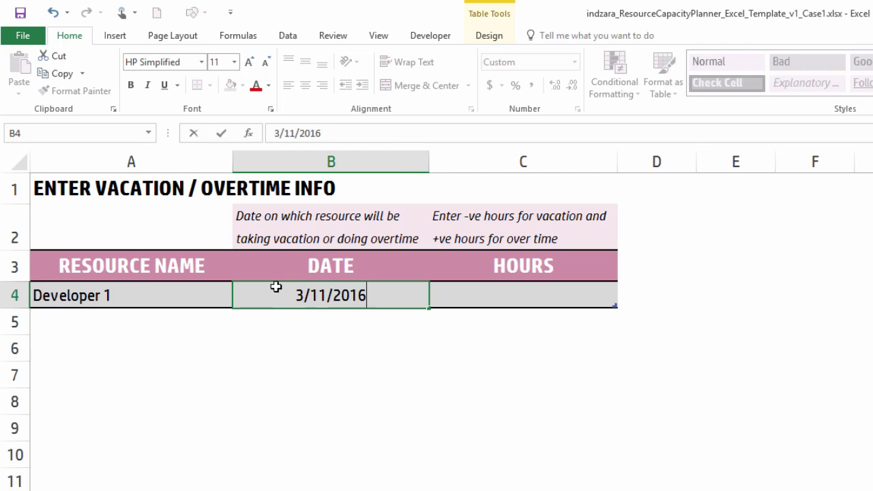
pyautogui.press('Tab')
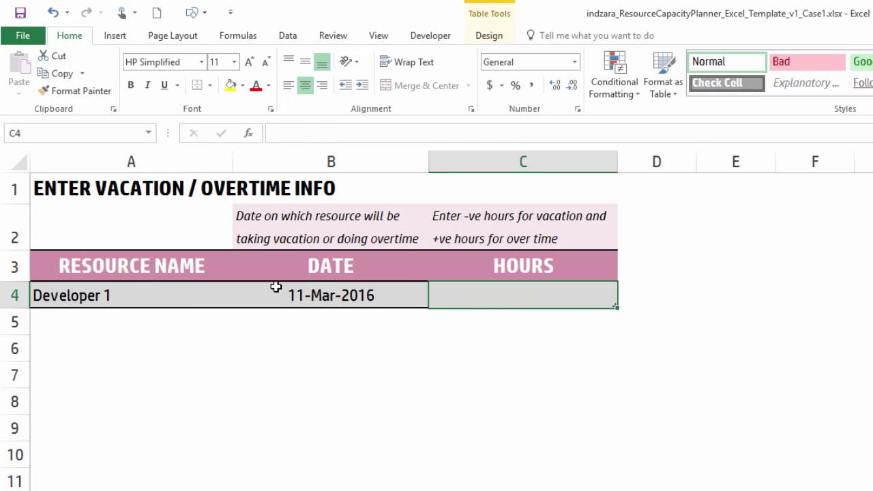
pyautogui.write('-8')
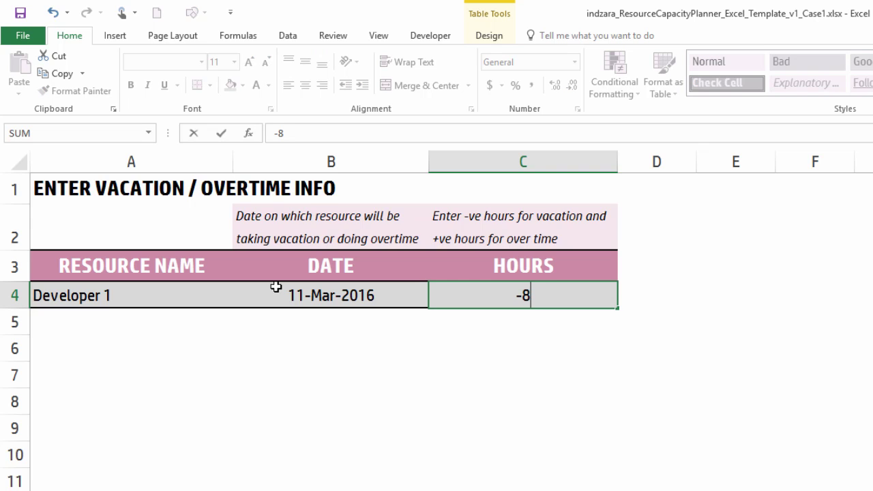
pyautogui.press('Return')
# Add a vacation entry for Developer 2 on 11-Mar-2016 with -4 hours.
pyautogui.press('Left')
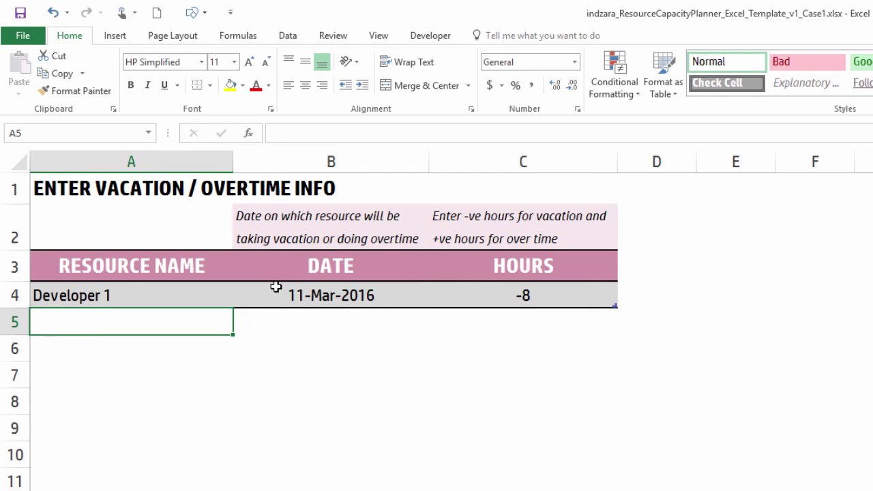
pyautogui.write('Develope')
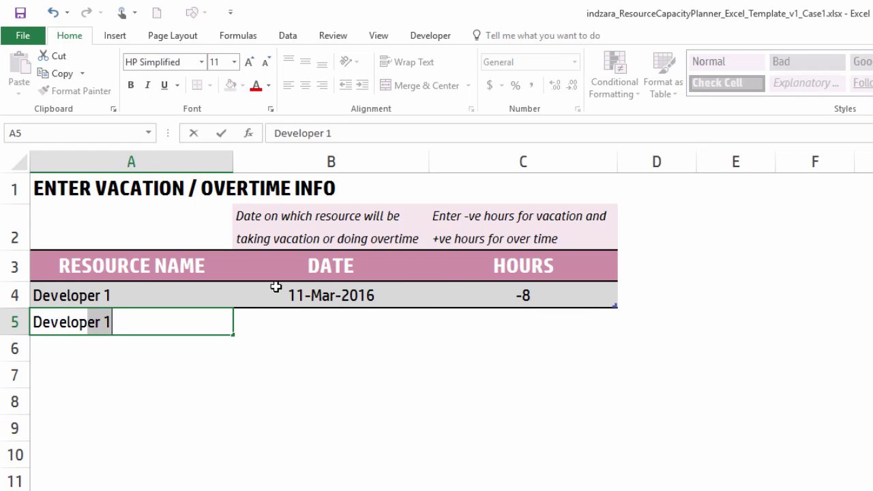
pyautogui.press('BackSpace')
pyautogui.press('BackSpace')
pyautogui.write('er 2')
pyautogui.press('Tab')
pyautogui.write('3/11/')
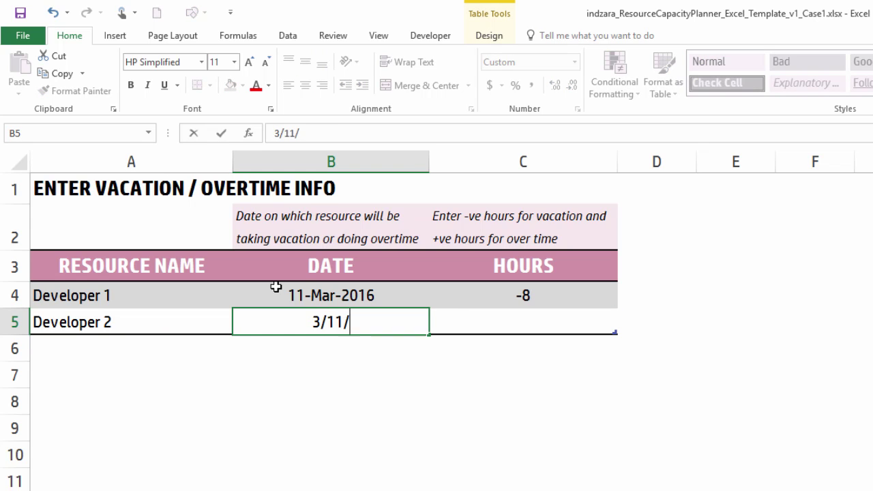
pyautogui.write('2016')
pyautogui.press('Tab')
pyautogui.write('-4')
pyautogui.press('Return')
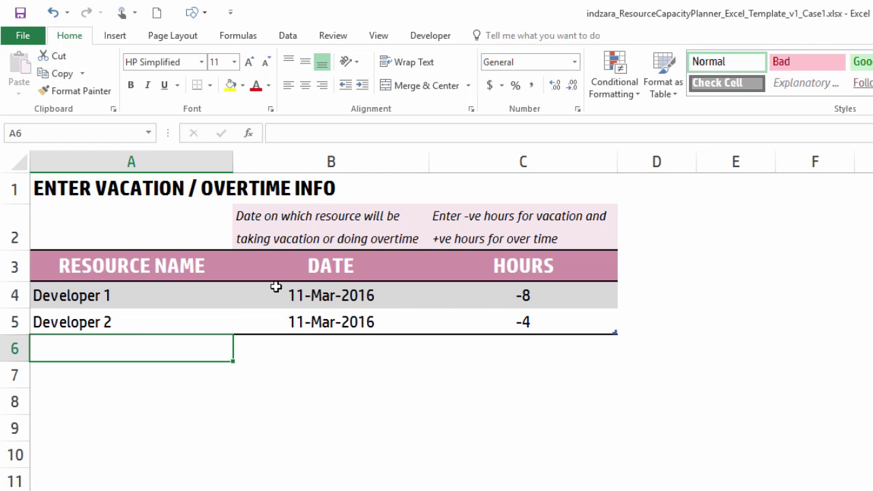
# Add a vacation entry for Tester 1 on 3/8/2016 with -6 hours.
pyautogui.write('Tester 1')
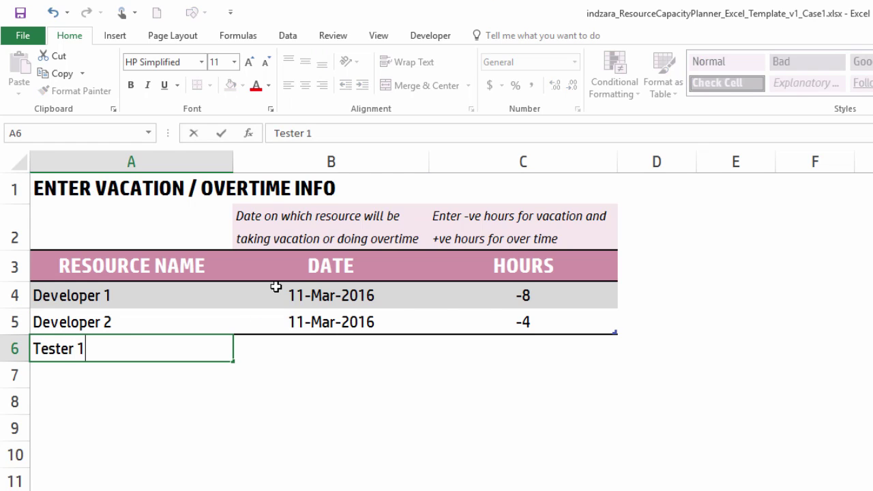
pyautogui.press('Tab')
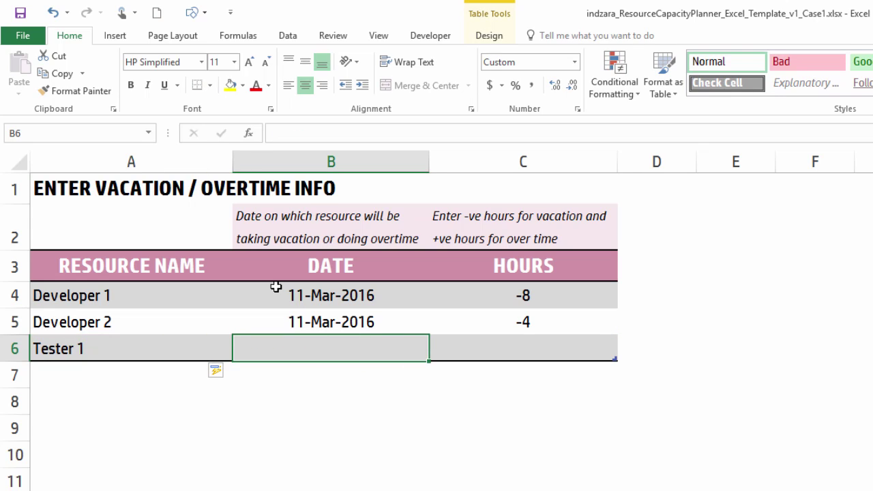
pyautogui.write('3/')
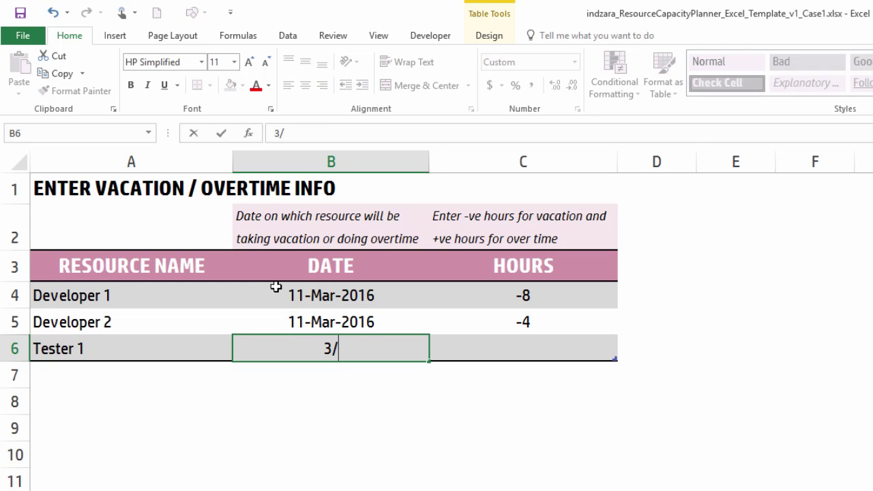
pyautogui.write('8/2016')
pyautogui.press('Tab')
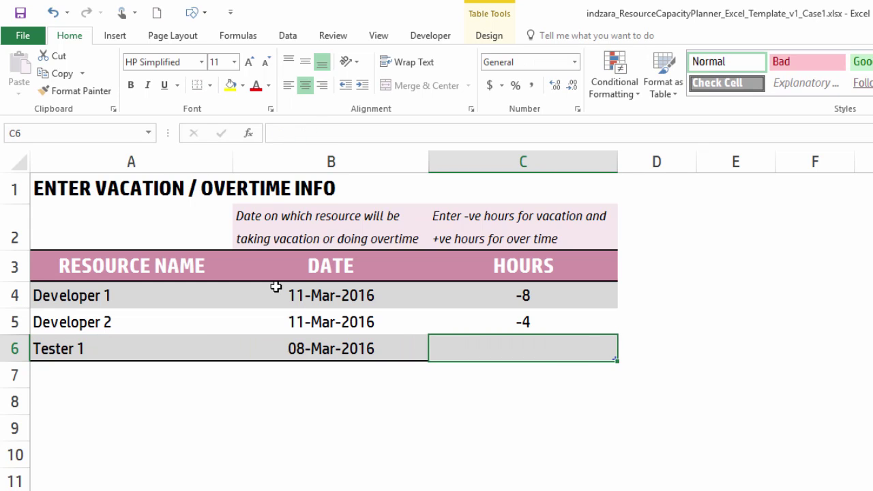
pyautogui.write('-6')
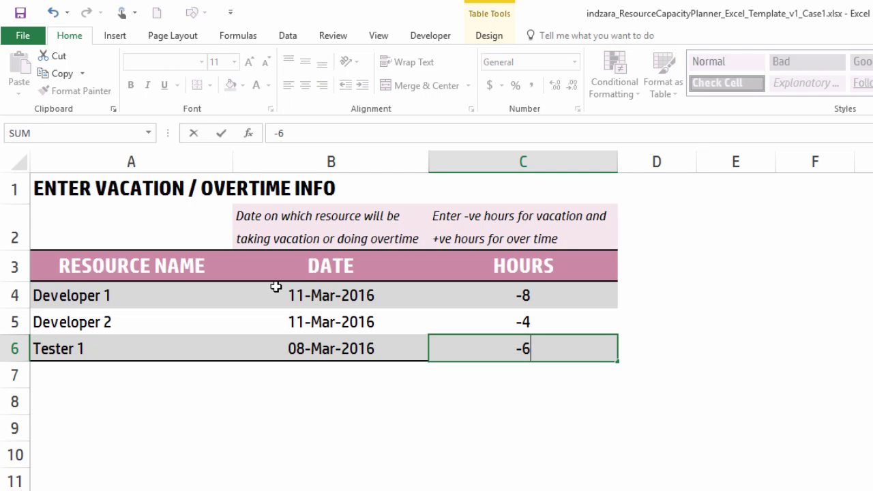
pyautogui.press('Return')
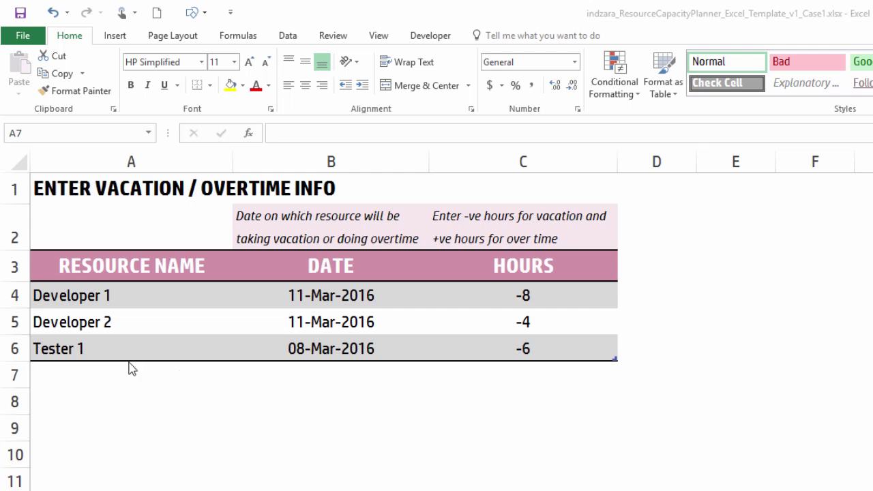
# Change the resource name of the 08-Mar-2016 vacation entry to Tester 2.
pyautogui.doubleClick(109, 349)
pyautogui.press('BackSpace')
pyautogui.write('2')
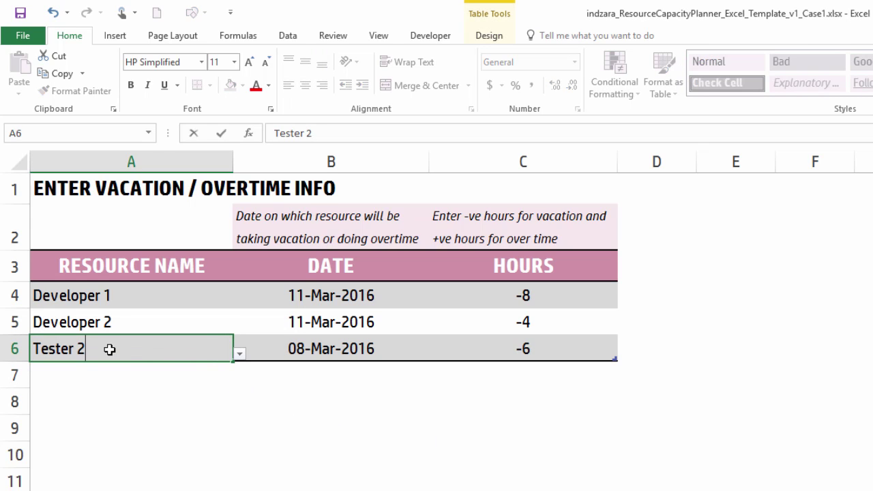
pyautogui.press('Return')
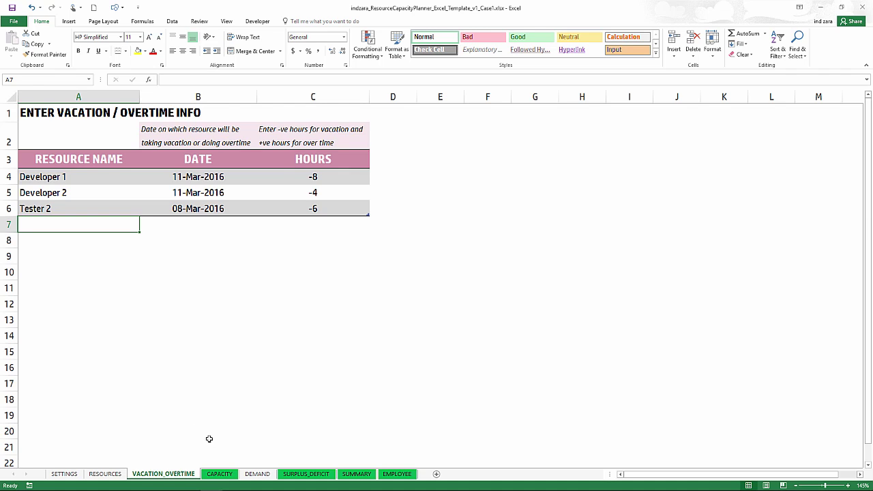
# Review the daily capacity hours by skill group and compare them with the capacity totals and charts on the Summary sheet.
pyautogui.click(220, 474)
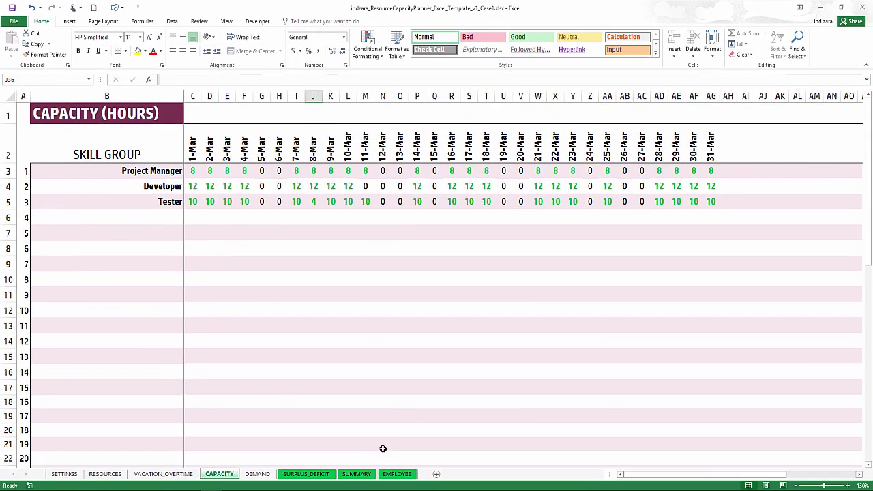
pyautogui.click(356, 474)
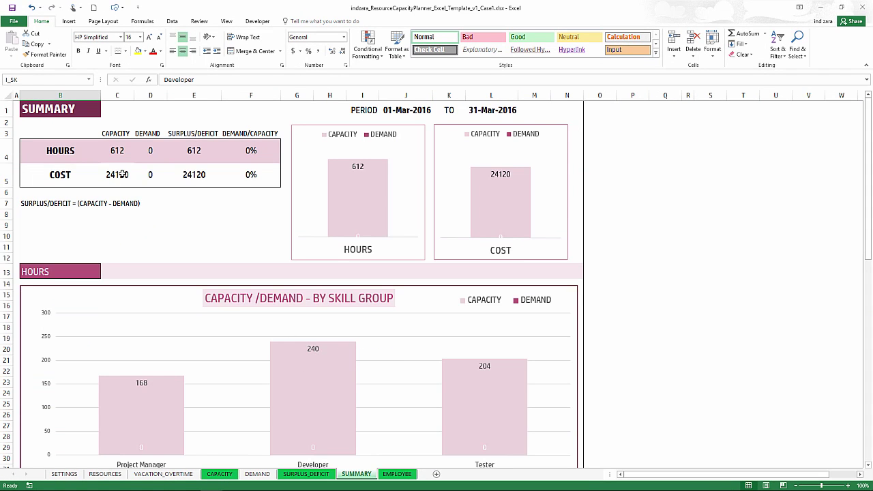
pyautogui.scroll(-3, 196, 229)
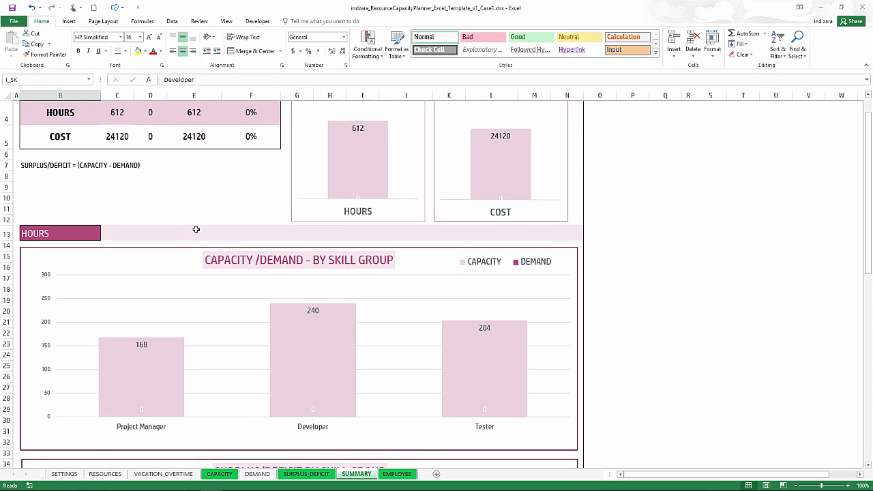
pyautogui.scroll(3, 196, 230)
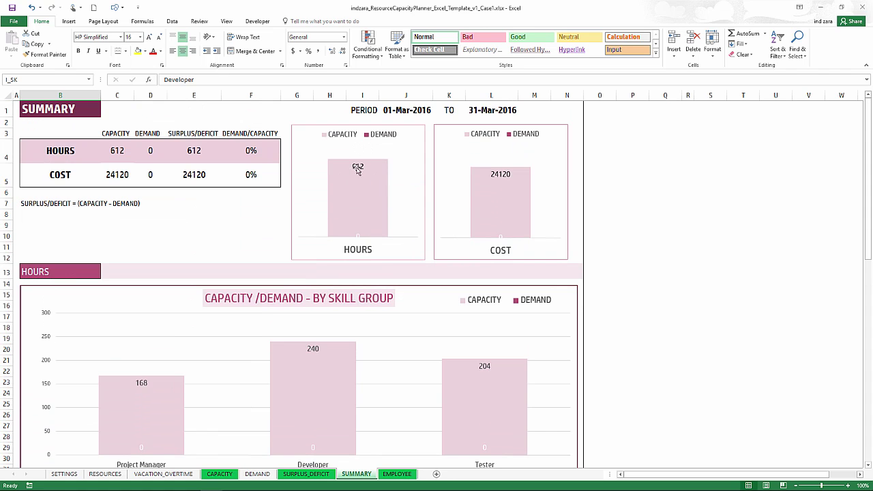
pyautogui.scroll(-3, 278, 230)
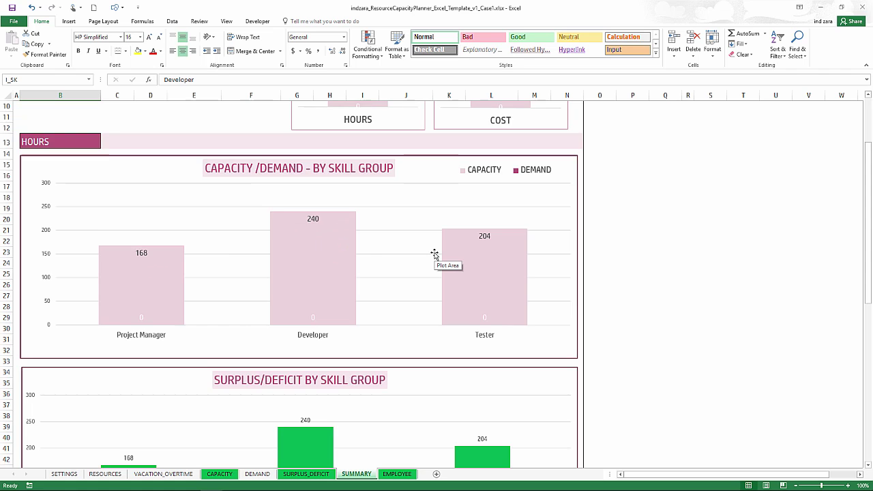
pyautogui.scroll(2, 435, 254)
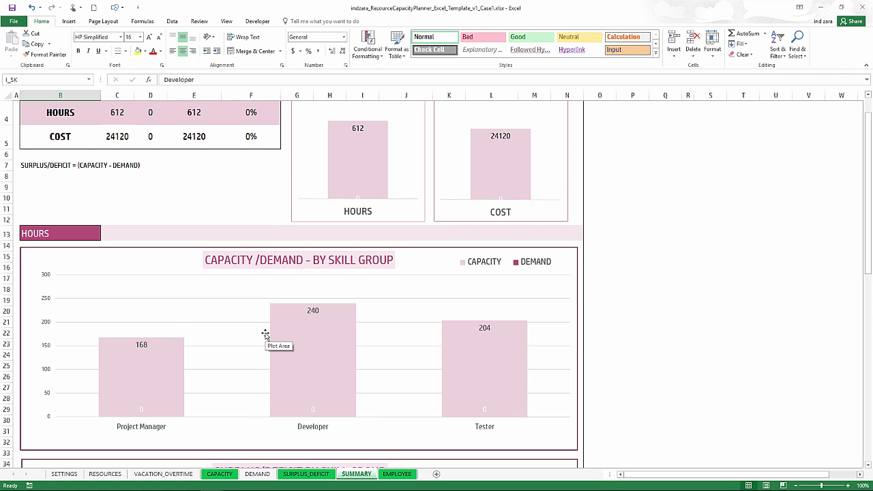
pyautogui.scroll(1, 266, 335)
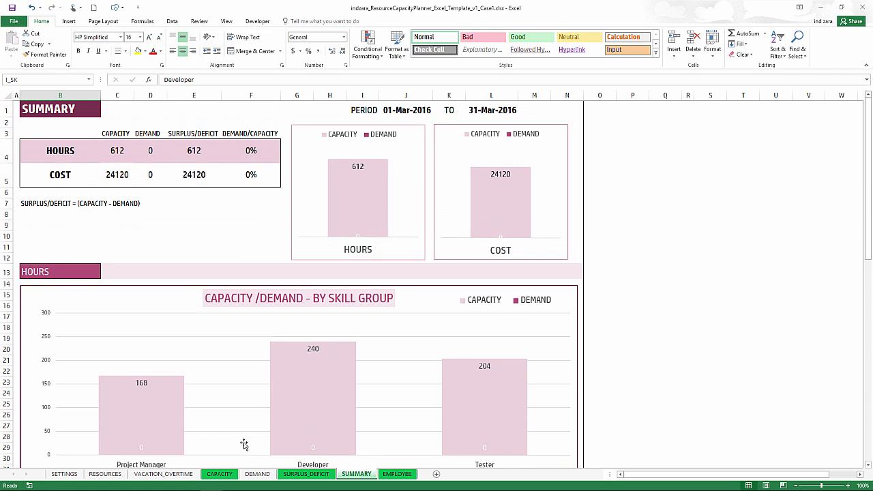
pyautogui.click(219, 474)
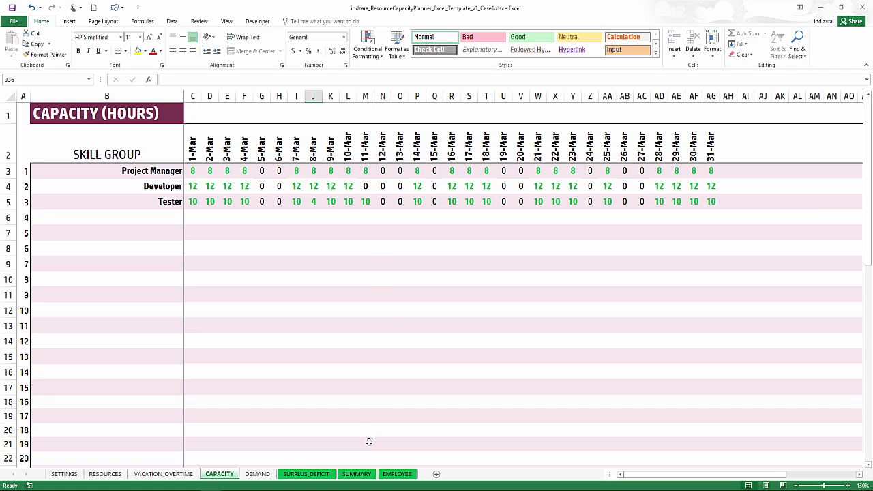
pyautogui.click(360, 474)
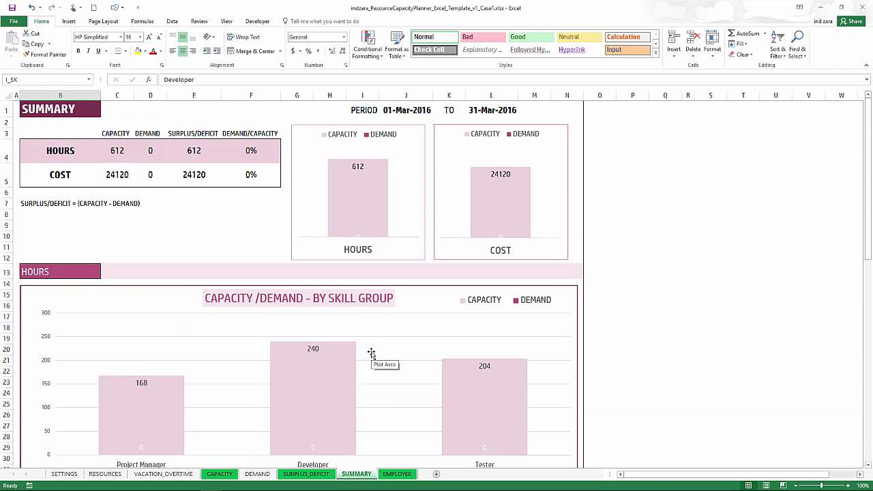
pyautogui.scroll(-1, 371, 352)
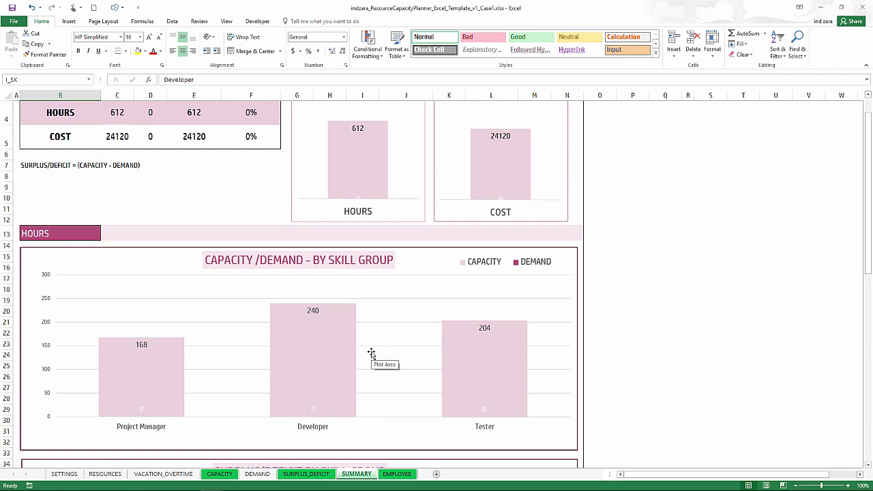
pyautogui.scroll(1, 371, 353)
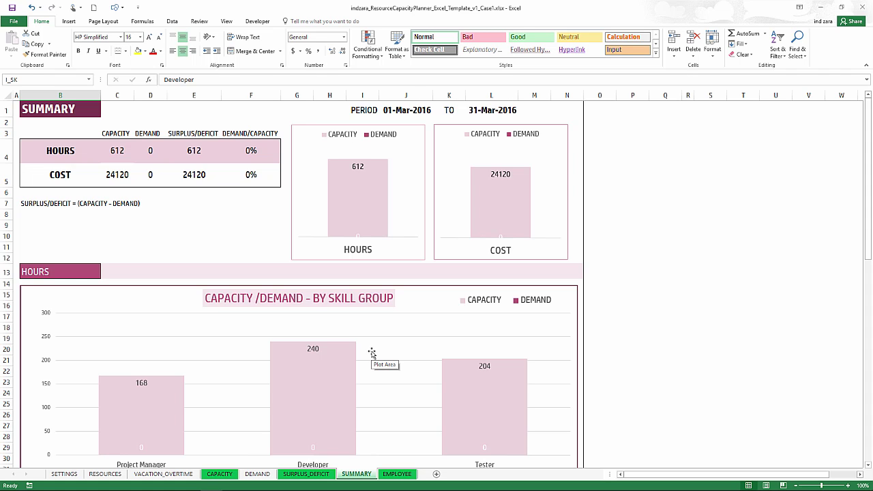
# Paste the March working-day demand hours as values from C3: 8 for Project Manager, 10 for Developer and 8 for Tester.
pyautogui.click(258, 474)
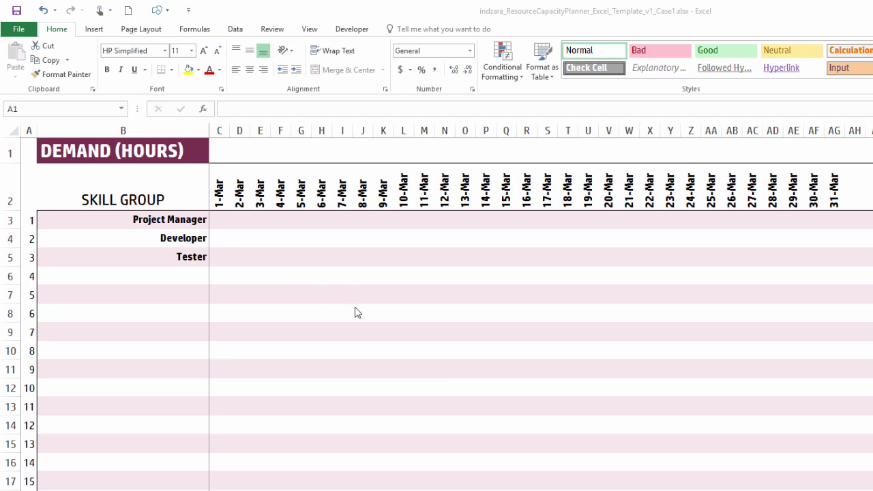
pyautogui.rightClick(217, 218)
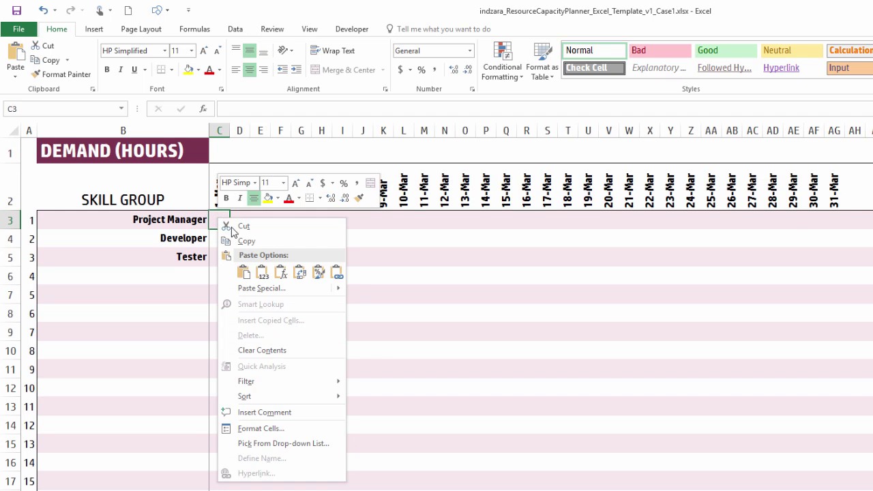
pyautogui.click(262, 273)
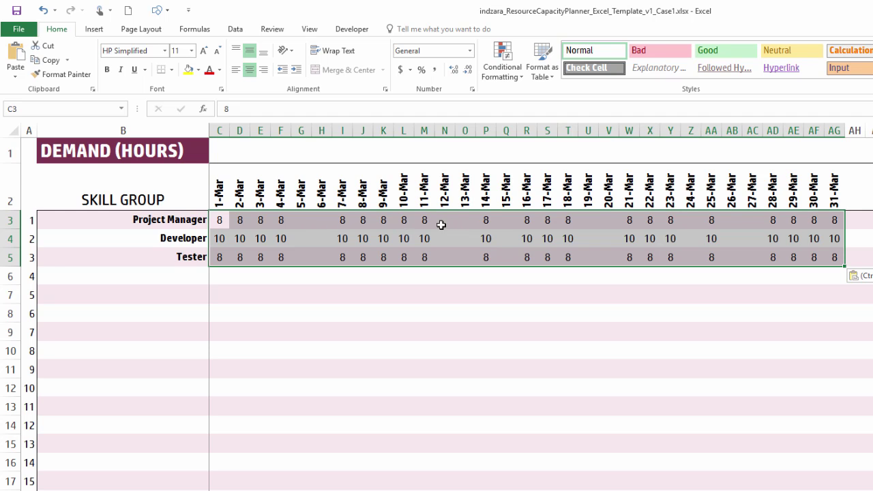
pyautogui.click(425, 278)
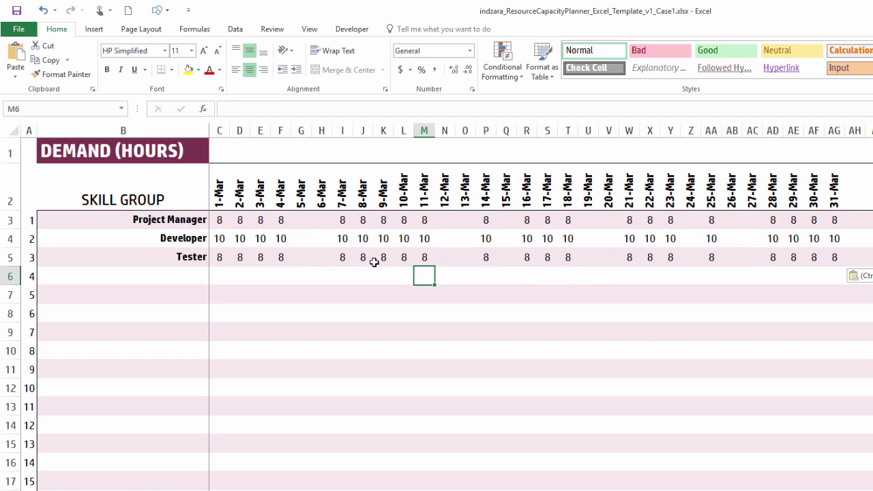
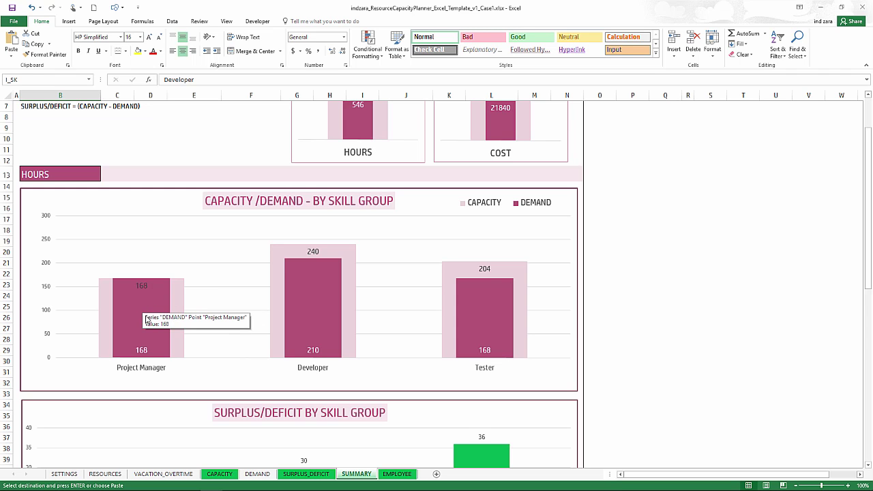
# Compare the overall hours and cost totals with the capacity and demand by skill group chart on the Summary sheet.
pyautogui.moveTo(151, 304)
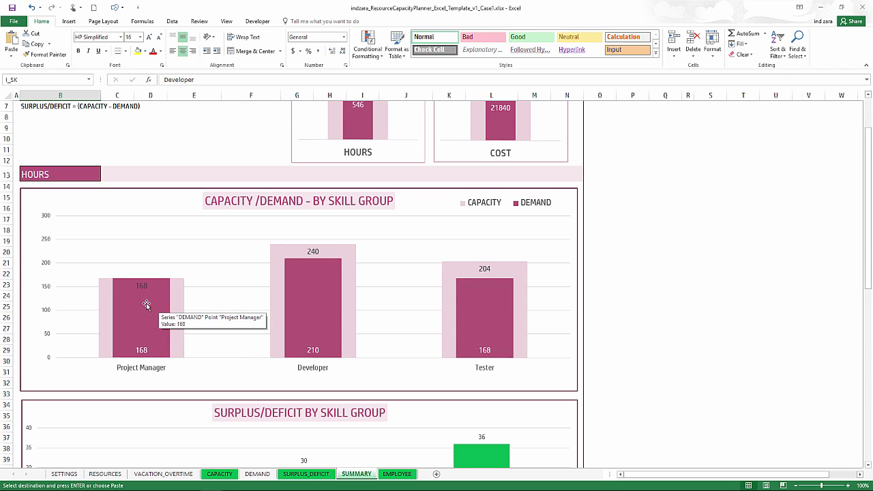
pyautogui.scroll(2, 147, 307)
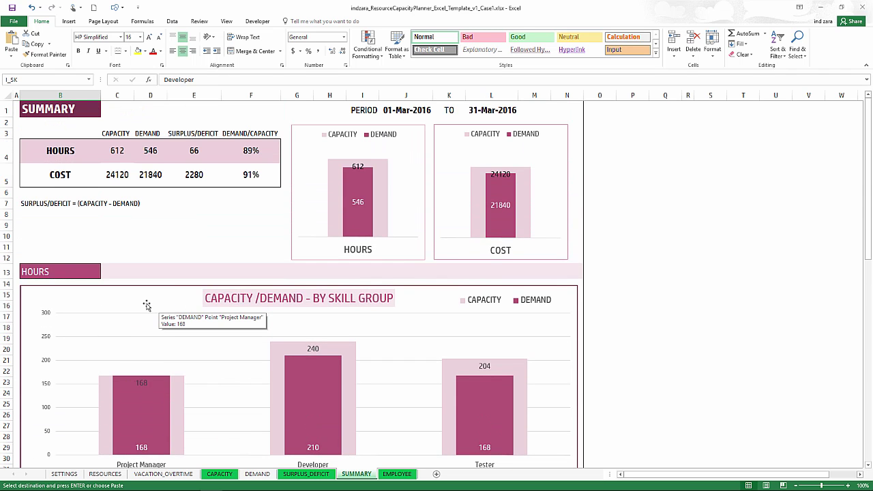
pyautogui.scroll(-2, 147, 305)
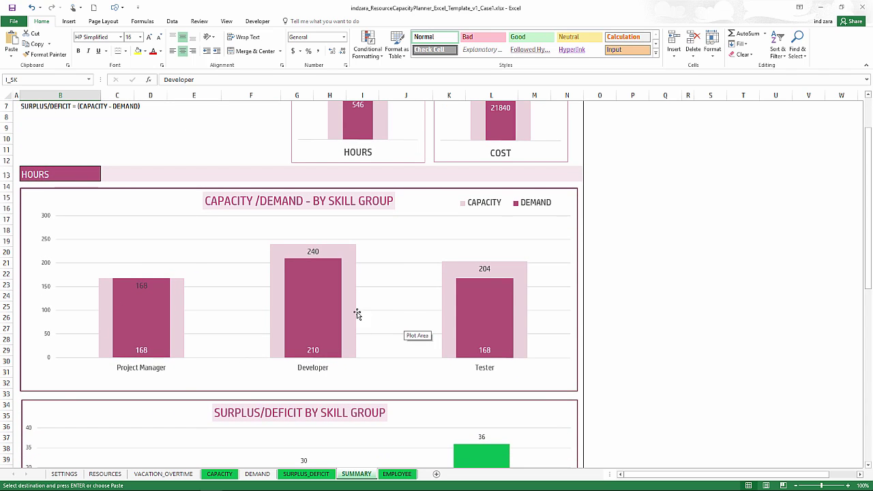
pyautogui.scroll(2, 382, 324)
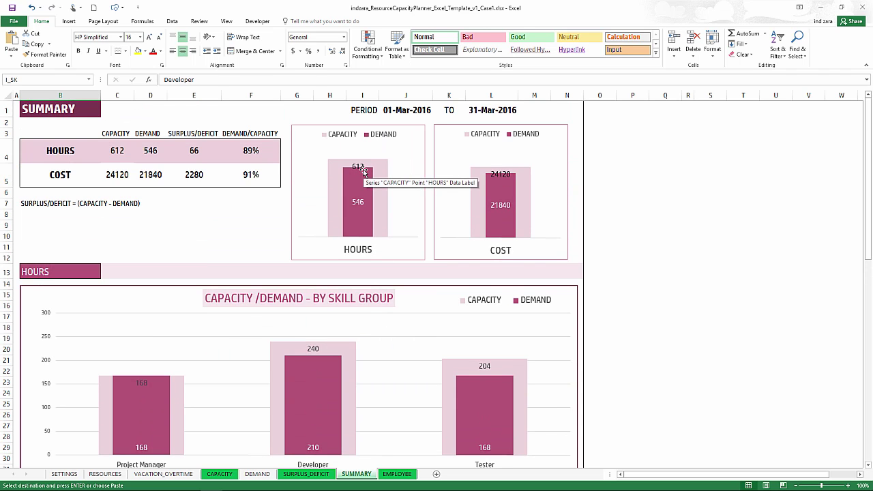
pyautogui.scroll(-2, 365, 258)
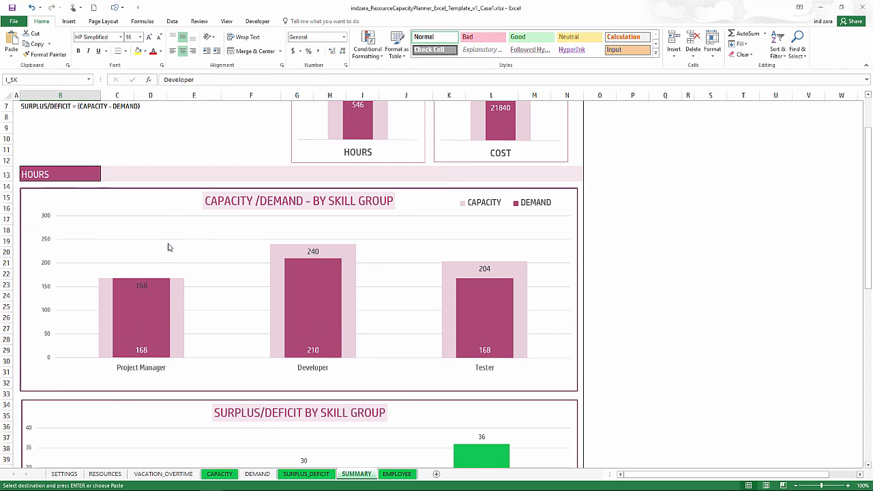
pyautogui.moveTo(168, 292)
pyautogui.scroll(-1, 223, 268)
pyautogui.scroll(-5, 222, 267)
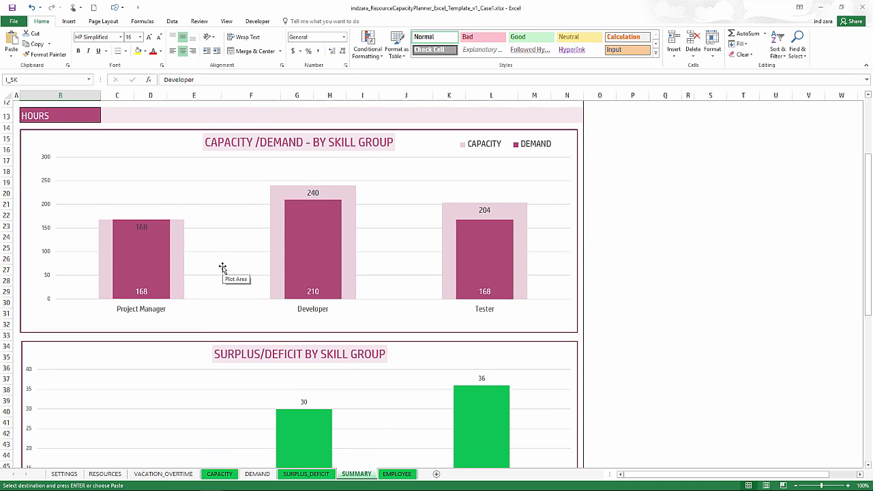
# Examine the surplus/deficit by skill group chart against the capacity and demand bars for each skill group.
pyautogui.scroll(-1, 223, 270)
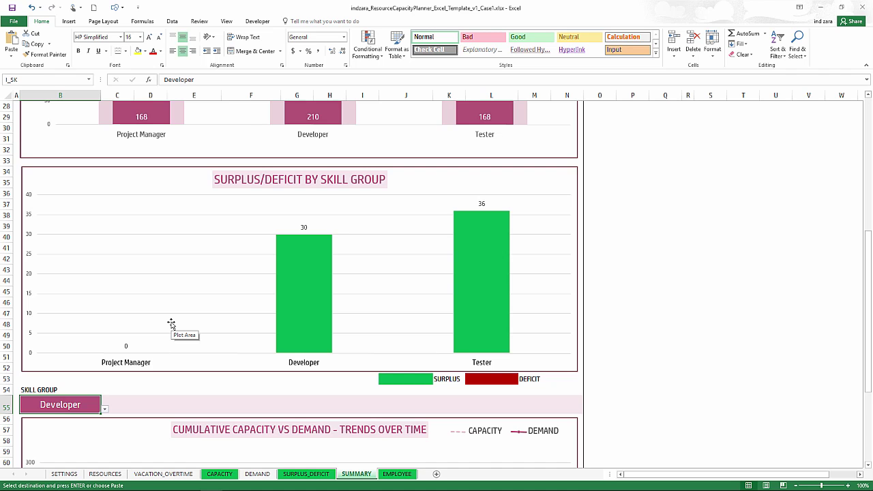
pyautogui.moveTo(307, 286)
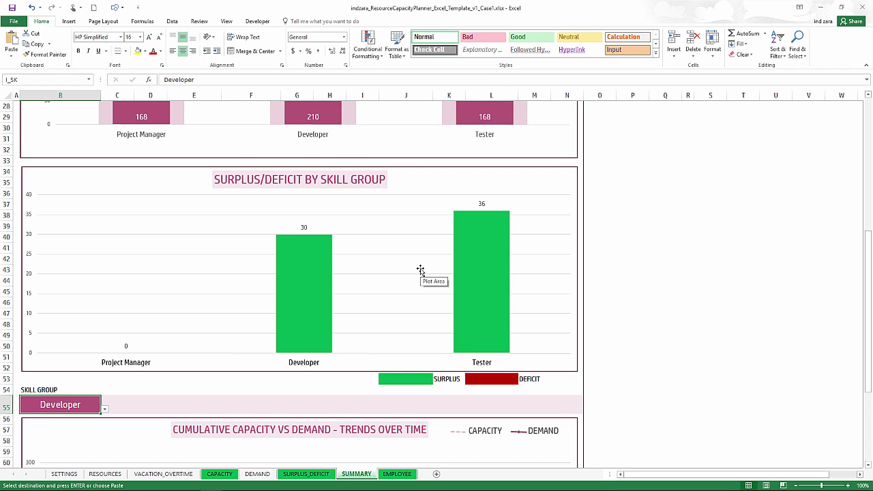
pyautogui.moveTo(289, 273)
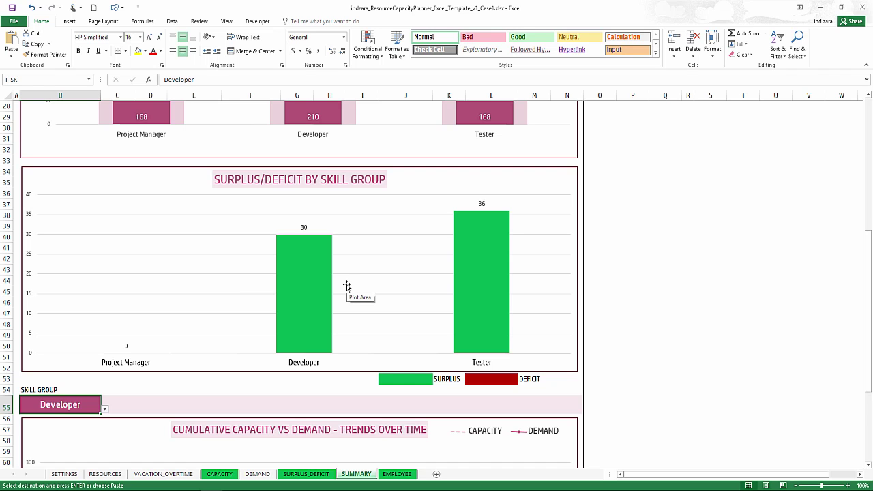
pyautogui.scroll(6, 347, 285)
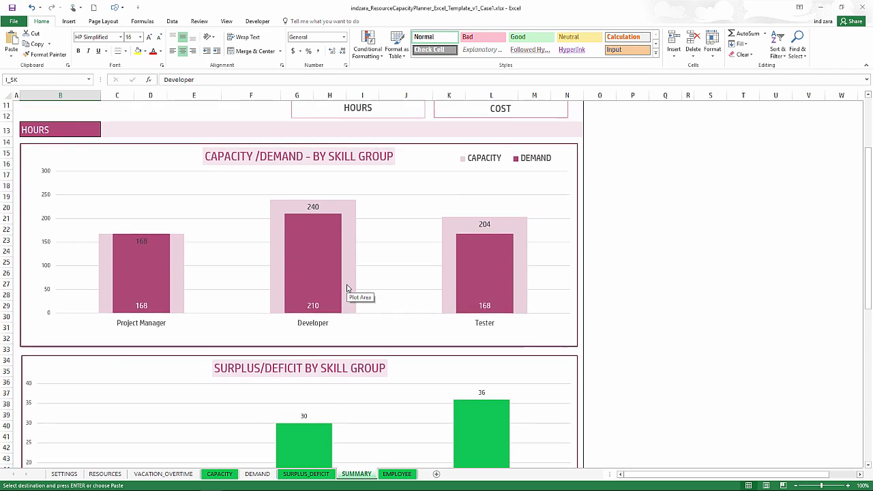
pyautogui.scroll(1, 346, 288)
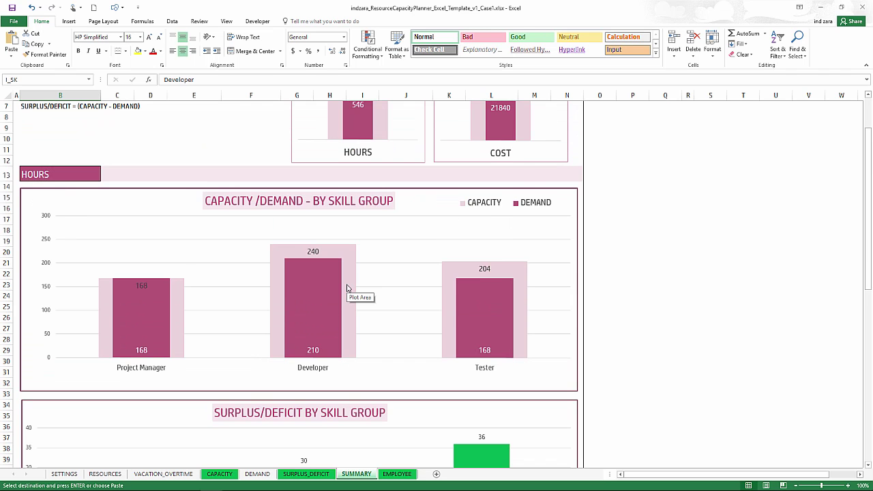
pyautogui.scroll(-2, 346, 288)
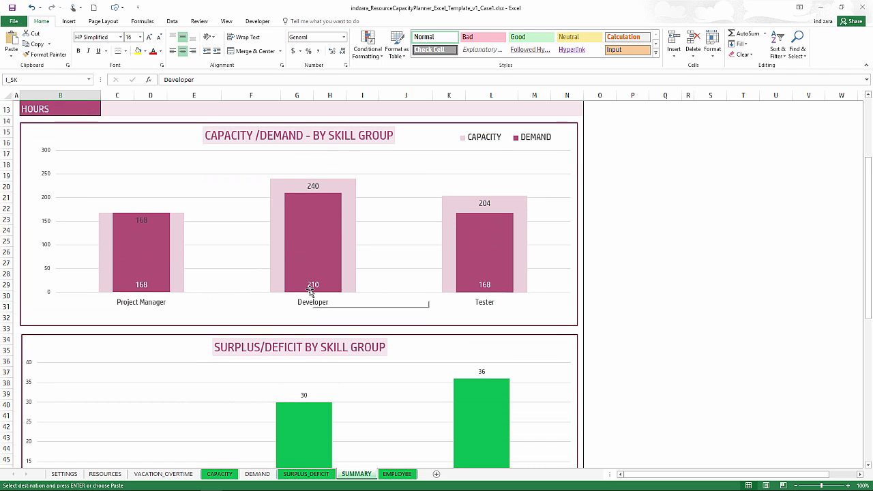
pyautogui.scroll(-2, 311, 291)
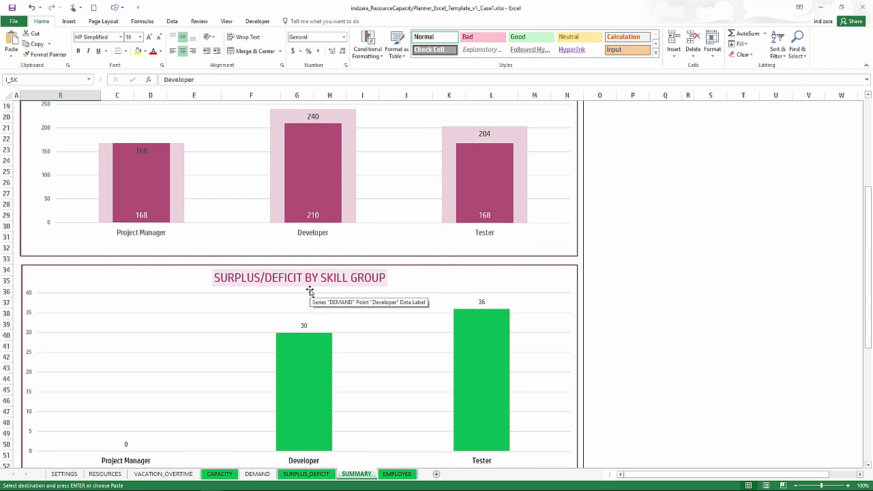
pyautogui.scroll(-1, 310, 292)
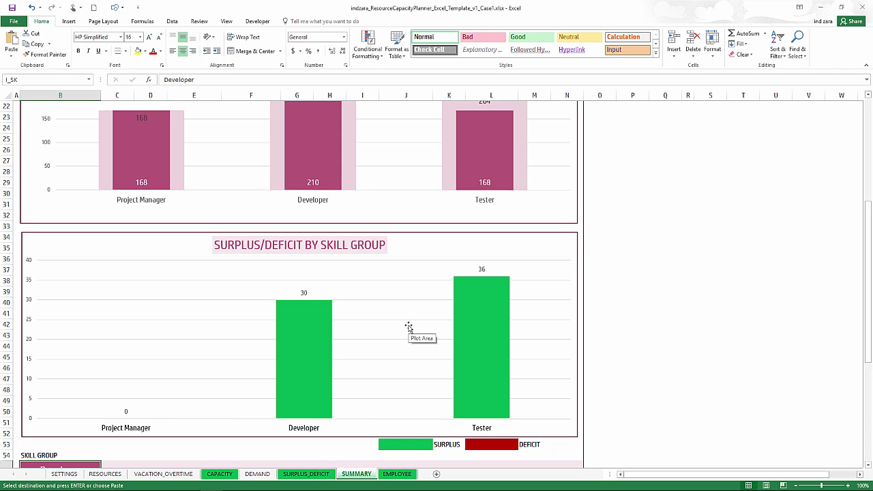
pyautogui.scroll(3, 409, 327)
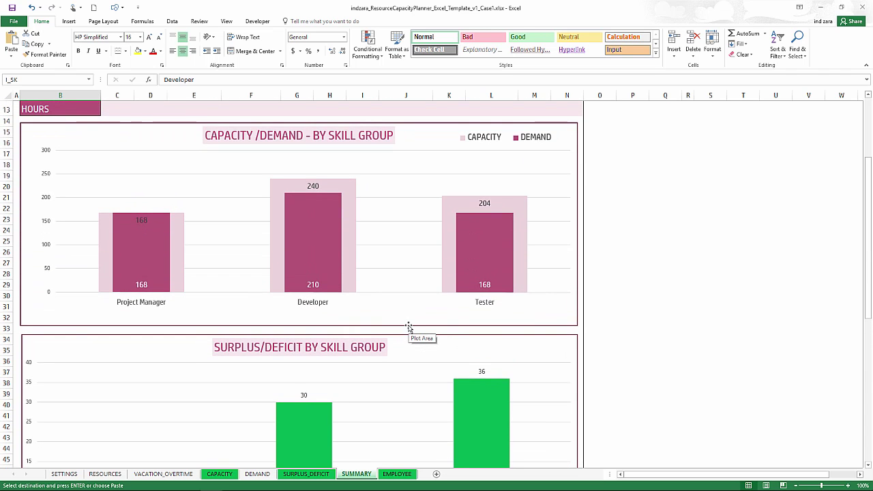
pyautogui.scroll(1, 408, 327)
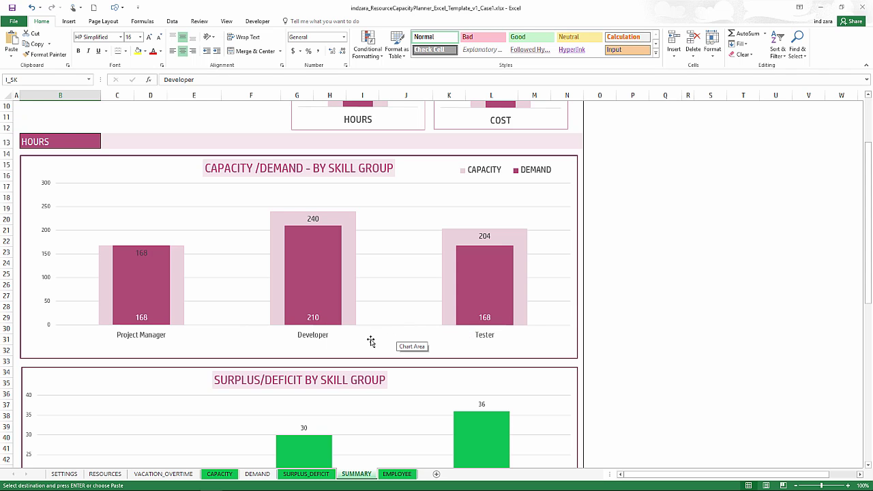
# Review the daily surplus/deficit per skill group against the resources' standard weekday hours and the daily demand hours.
pyautogui.click(324, 474)
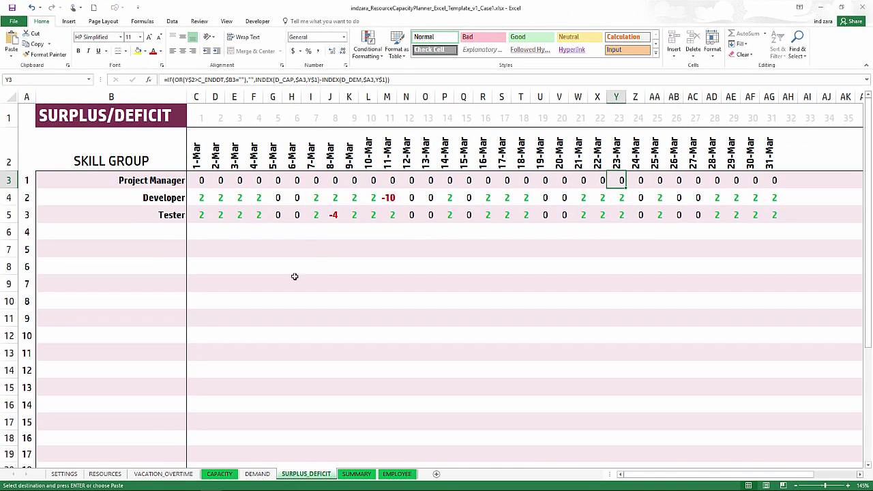
pyautogui.click(105, 474)
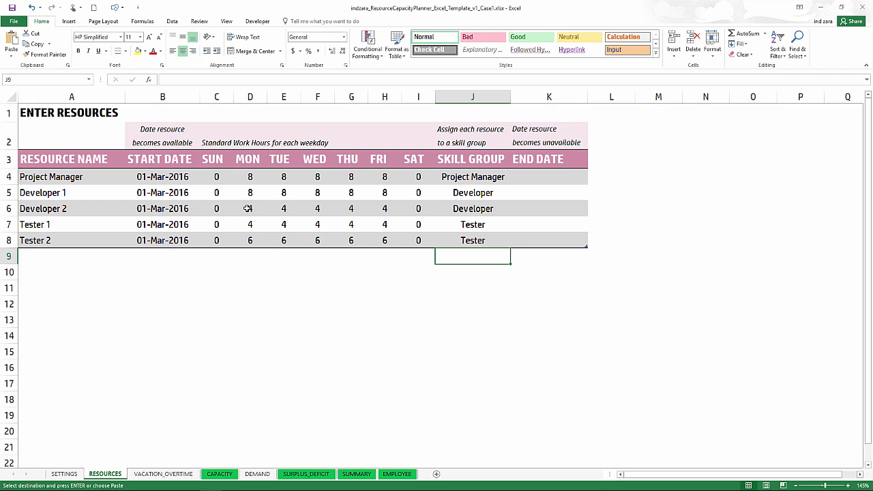
pyautogui.moveTo(248, 208); pyautogui.dragTo(369, 210)
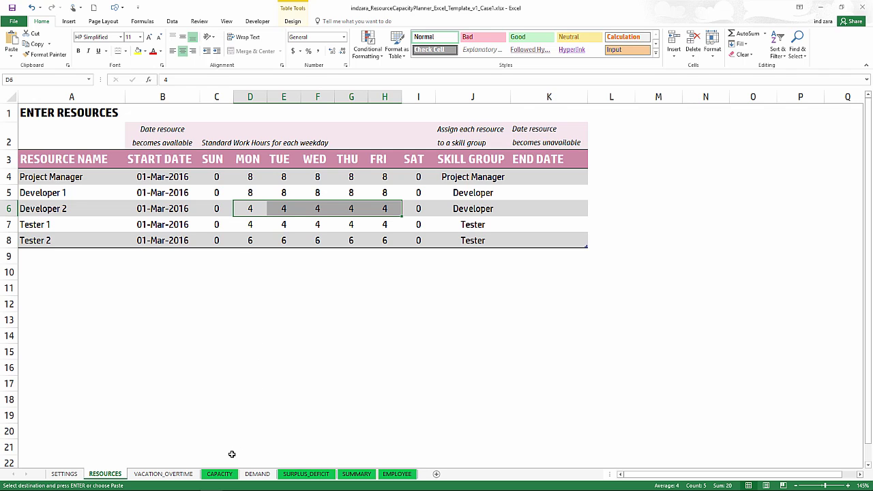
pyautogui.click(297, 474)
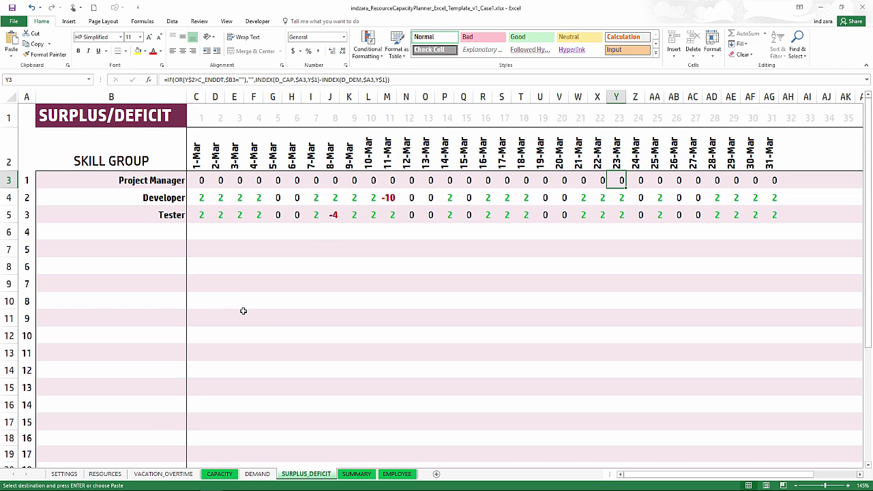
pyautogui.click(105, 474)
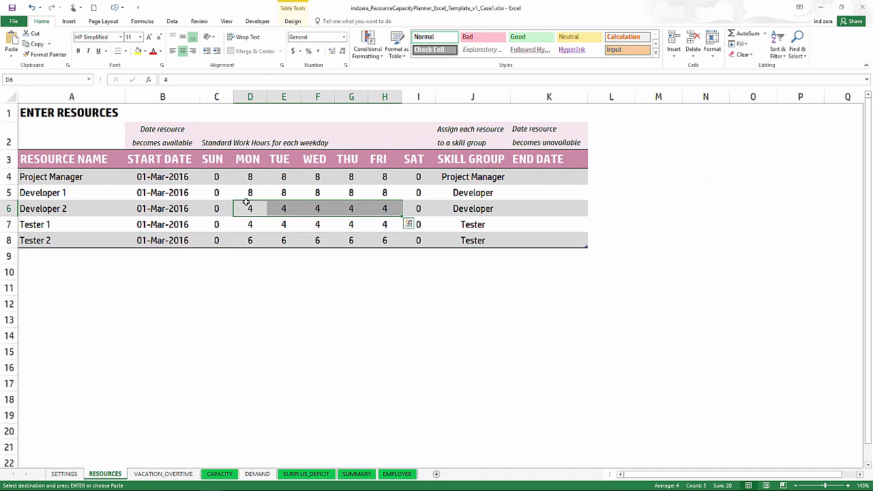
pyautogui.click(316, 211)
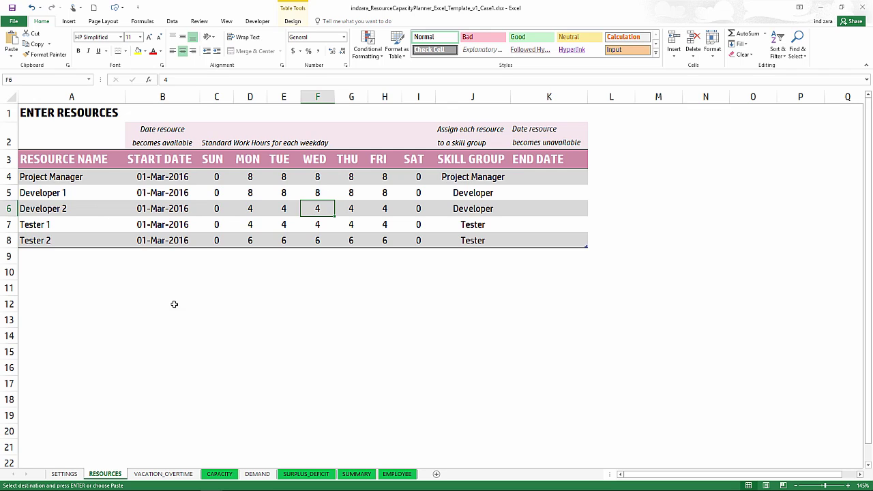
pyautogui.click(257, 475)
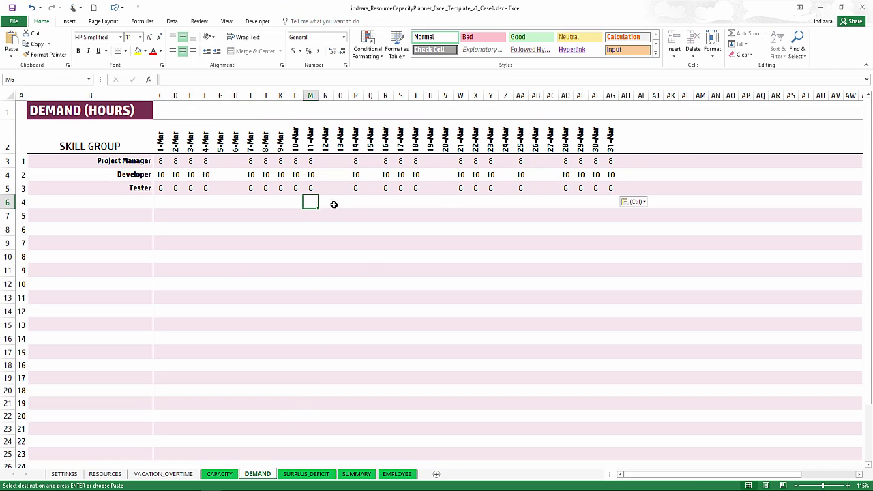
pyautogui.click(306, 474)
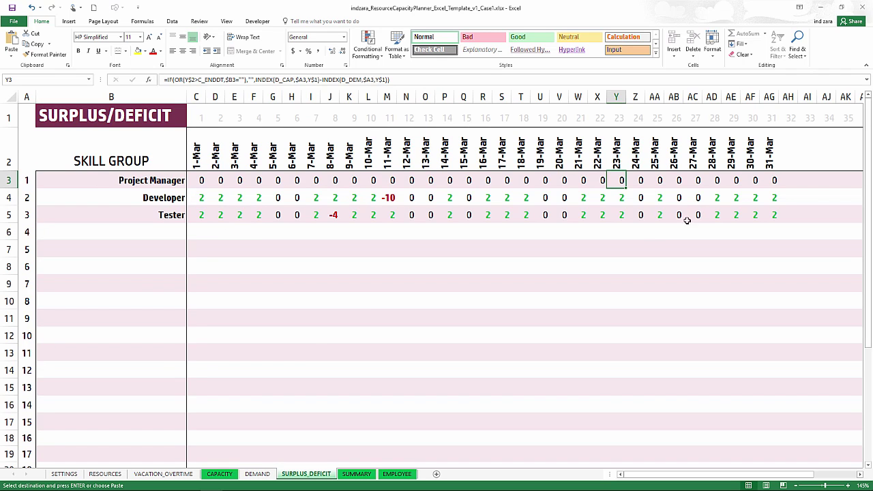
pyautogui.click(117, 475)
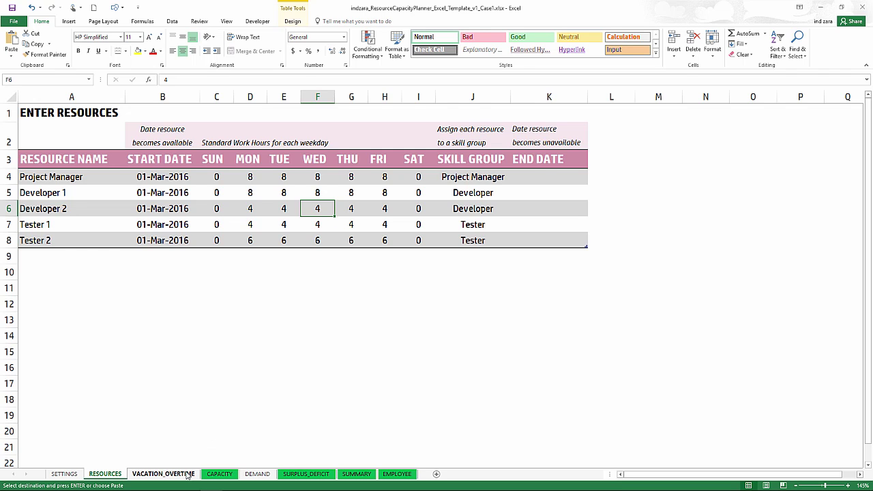
# Add an overtime entry for Tester 1 on 3/8/2016 with 4 hours below the existing vacation entries.
pyautogui.click(164, 475)
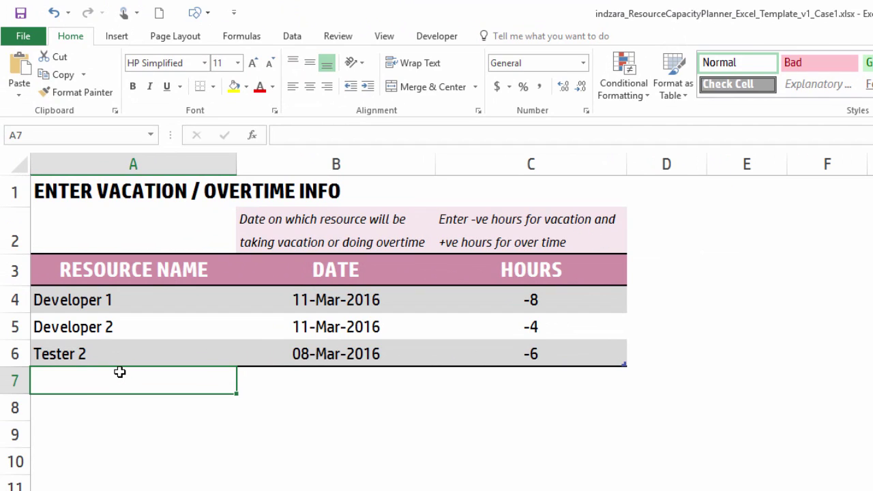
pyautogui.write('Tester ')
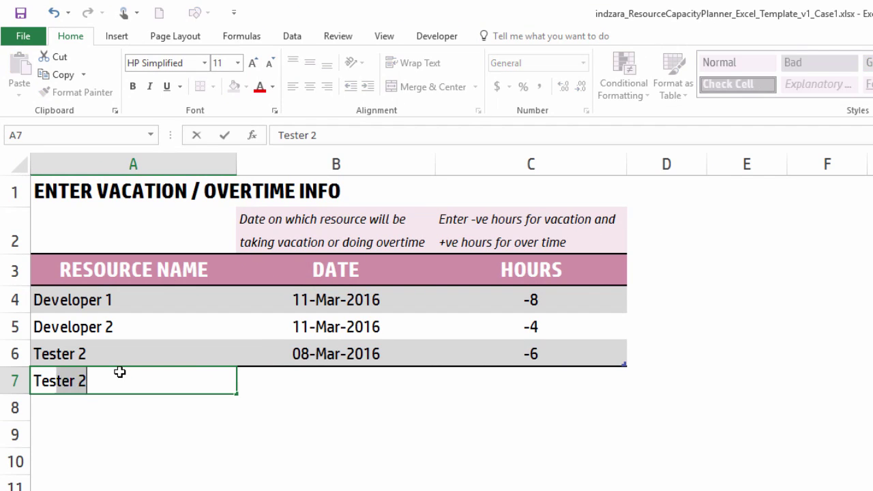
pyautogui.write('1')
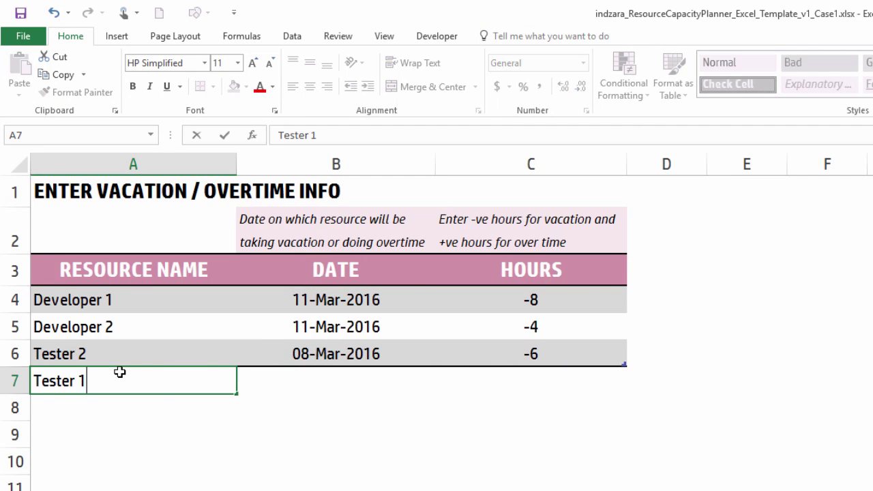
pyautogui.press('Tab')
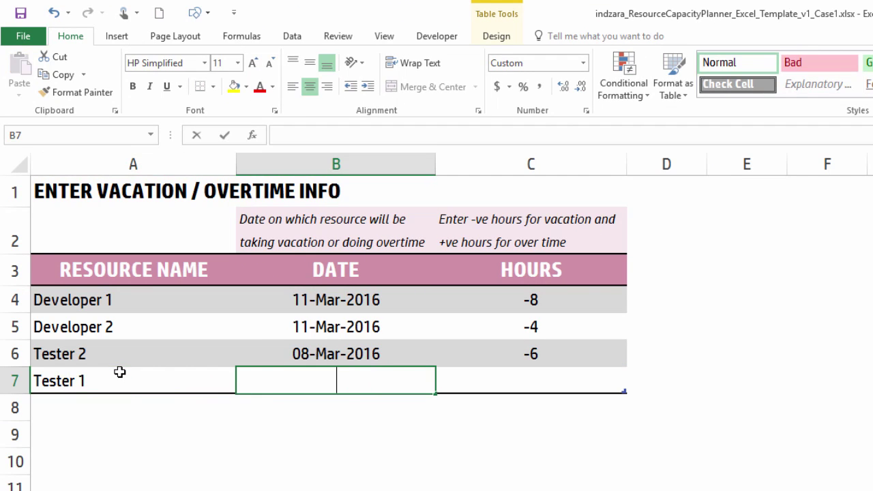
pyautogui.write('3/8/2016')
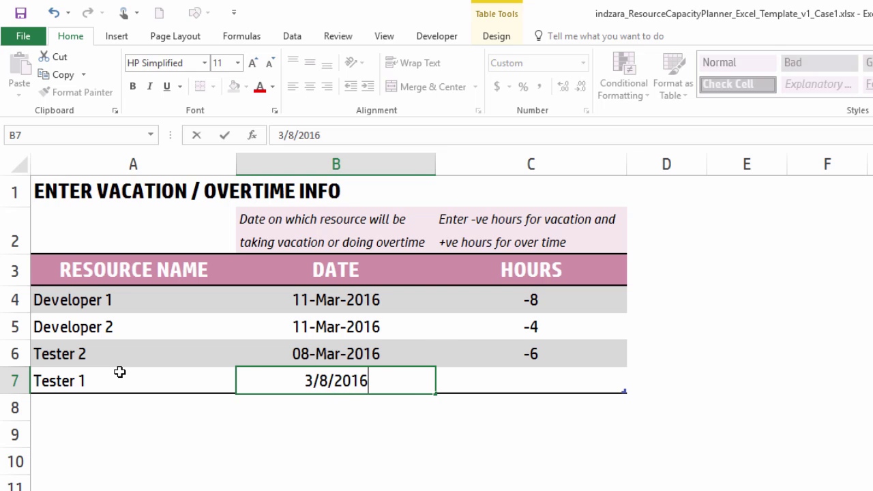
pyautogui.press('Tab')
pyautogui.write('6')
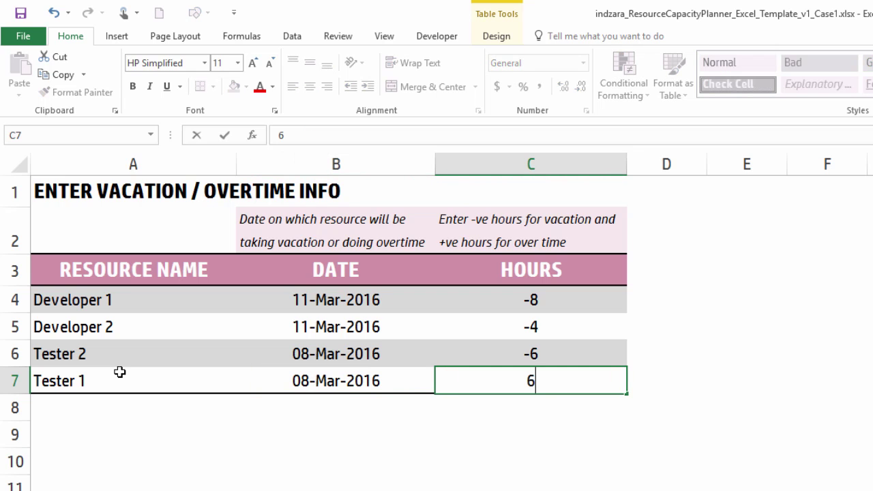
pyautogui.press('BackSpace')
pyautogui.write('4')
pyautogui.press('Return')
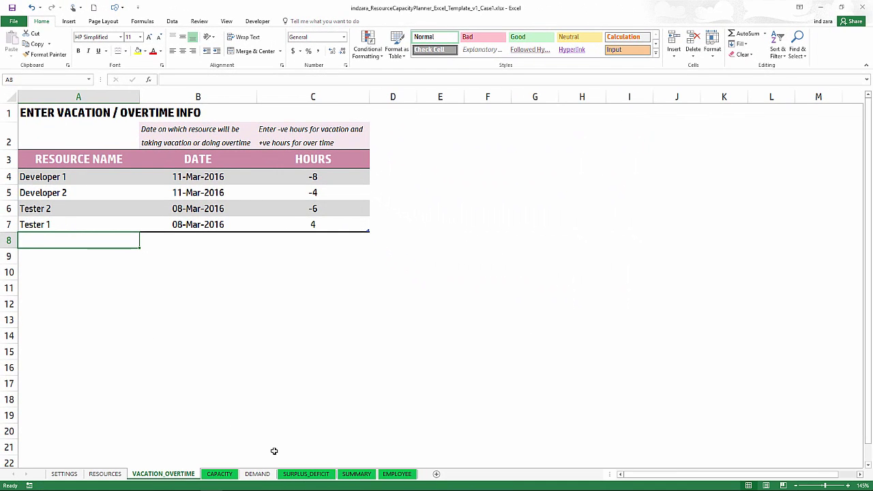
# Check the Tester group's daily surplus/deficit on 8-Mar against the Tester 1 overtime entry and the resource list.
pyautogui.click(306, 473)
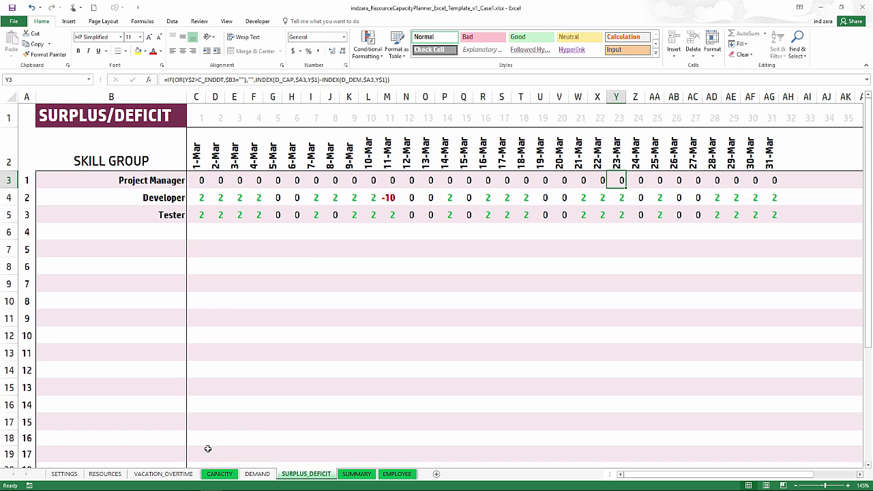
pyautogui.click(185, 477)
pyautogui.click(79, 225)
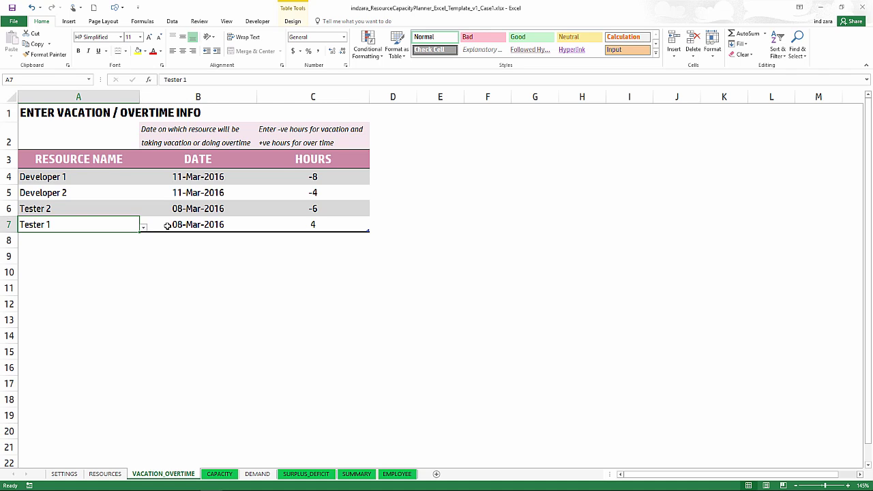
pyautogui.click(117, 476)
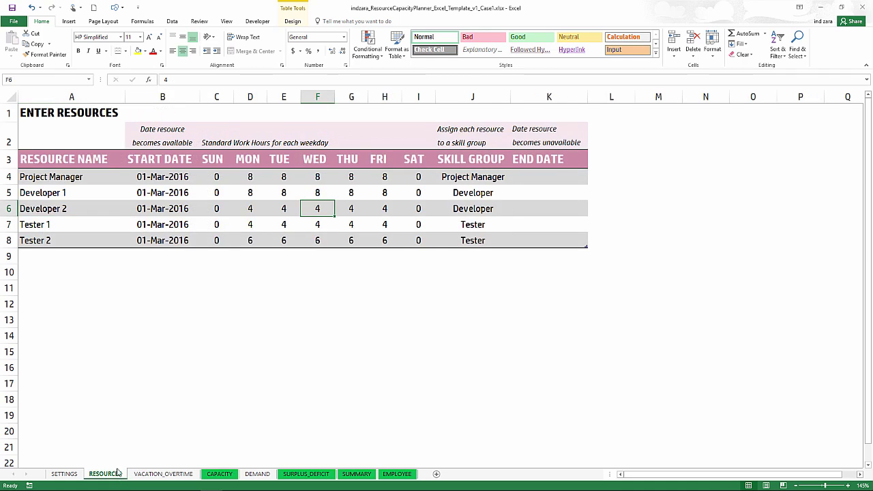
# Add a new resource Developer 3 below Tester 2 with the start date 3/11/2016.
pyautogui.click(69, 255)
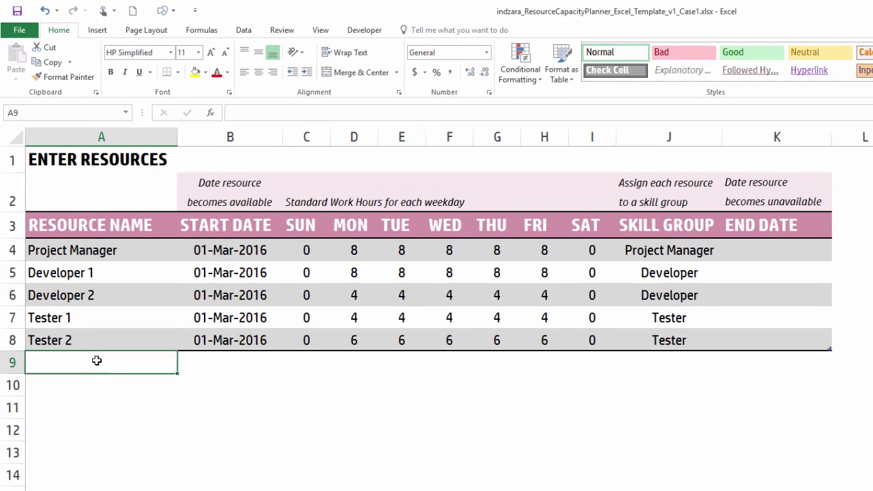
pyautogui.write('Developer 3')
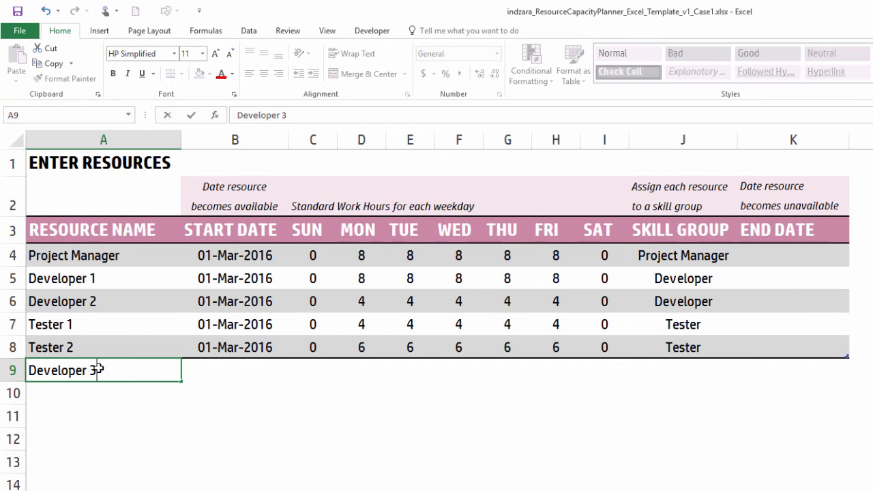
pyautogui.press('Tab')
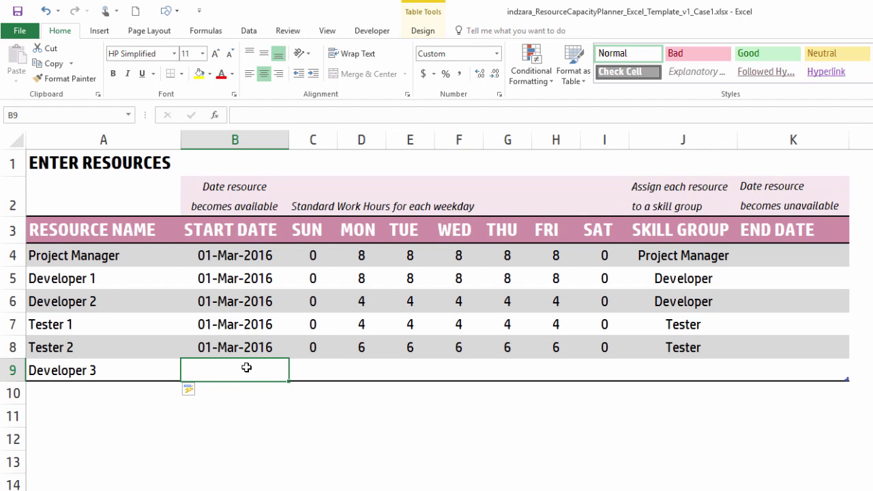
pyautogui.write('3/11/2016')
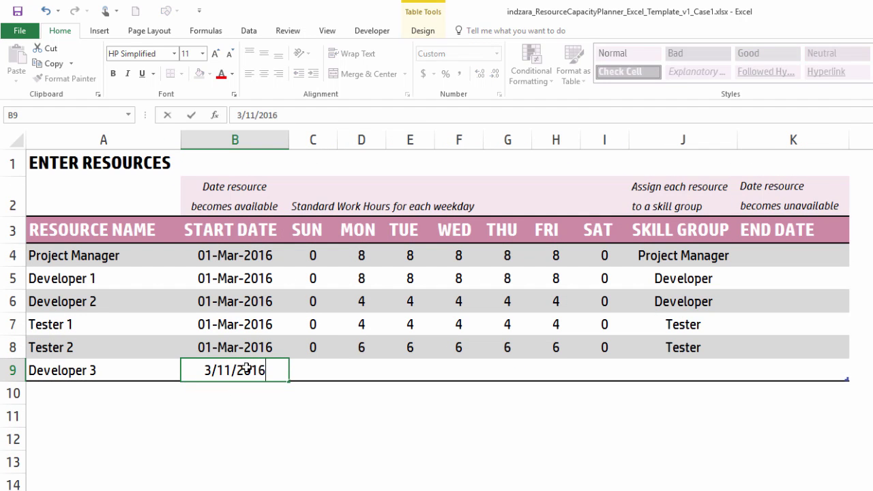
pyautogui.press('Tab')
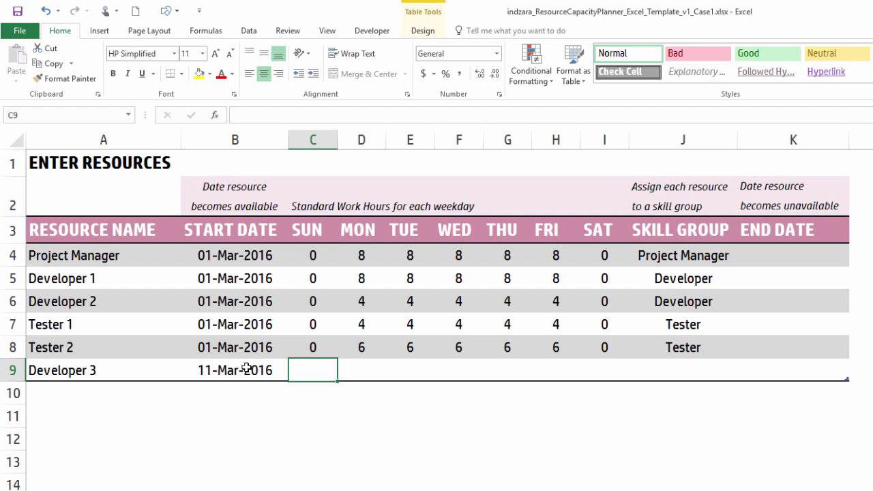
# Set Developer 3's standard work hours to 0 for Sunday and 10 for Friday, leaving Monday to Thursday blank.
pyautogui.write('0')
pyautogui.press('Tab')
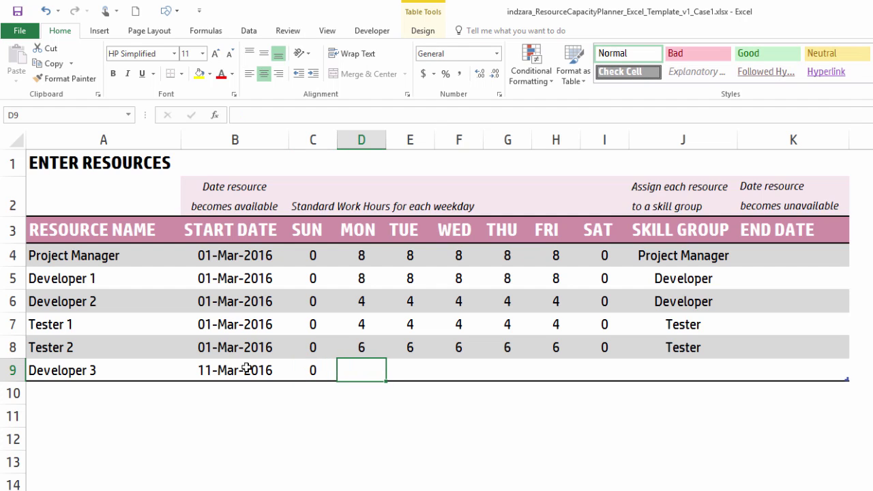
pyautogui.press('Tab')
pyautogui.press('Tab')
pyautogui.press('Tab')
pyautogui.press('Tab')
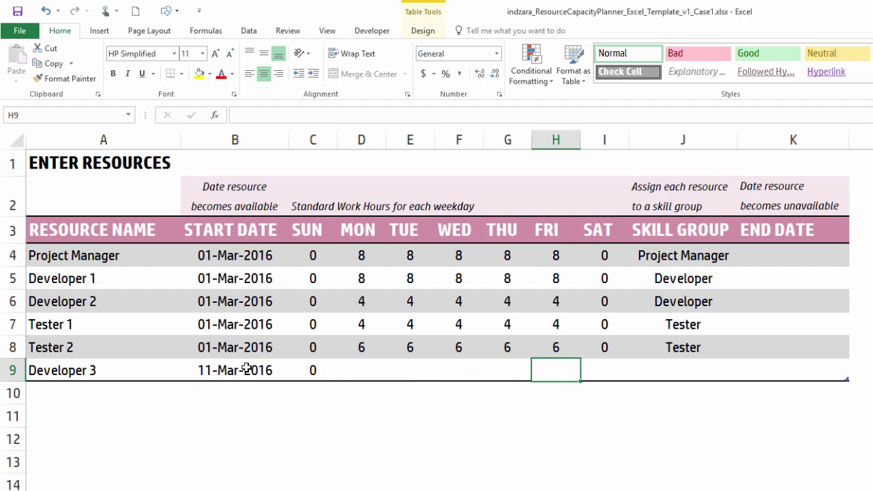
pyautogui.write('10')
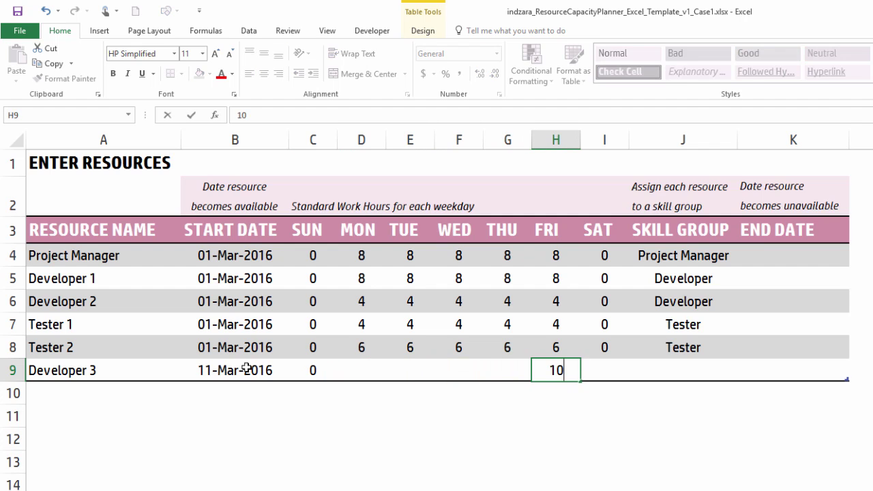
pyautogui.press('Return')
# Assign Developer 3 to the Developer skill group, leaving the Saturday hours blank.
pyautogui.press('Up')
pyautogui.press('Tab')
pyautogui.press('Tab')
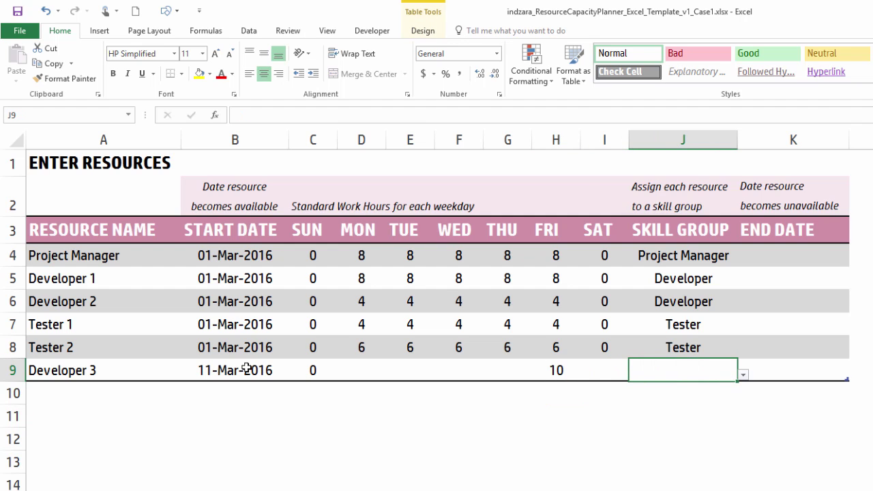
pyautogui.click(743, 374)
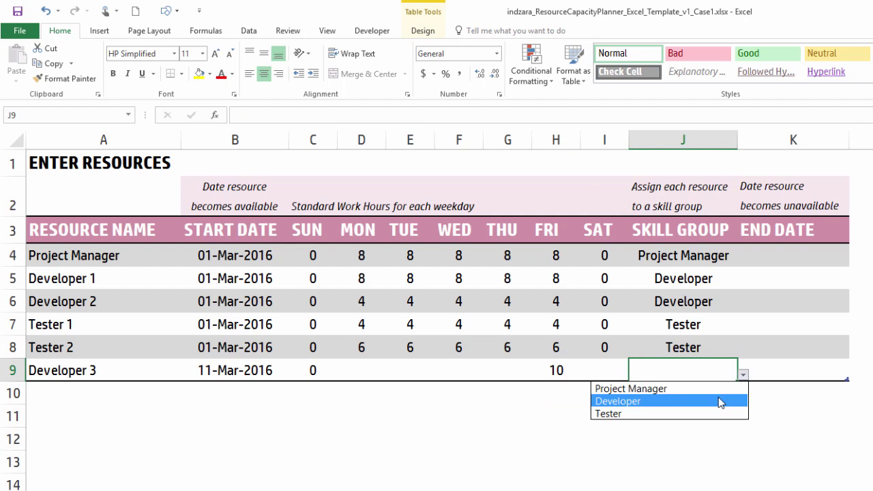
pyautogui.click(719, 401)
# Check the Developer group's daily surplus/deficit, and set Developer 3's end date to 3/11/2016.
pyautogui.click(771, 367)
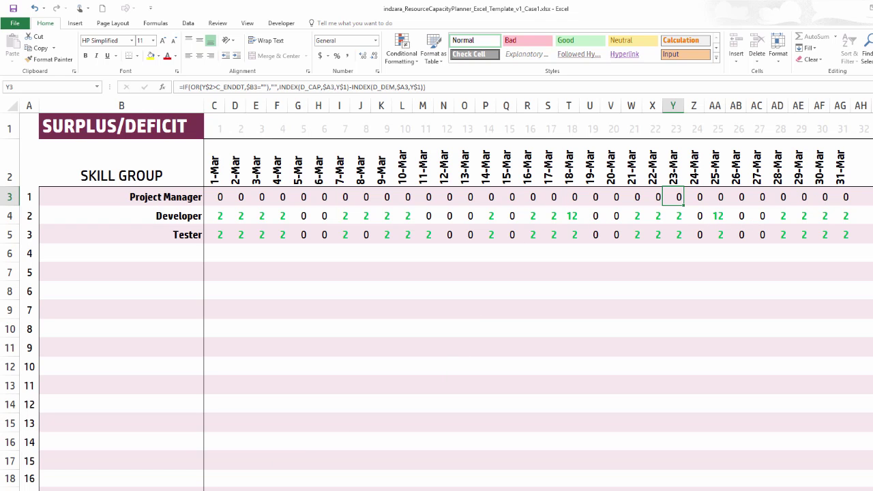
pyautogui.hotkey('ctrl', 'pageup')
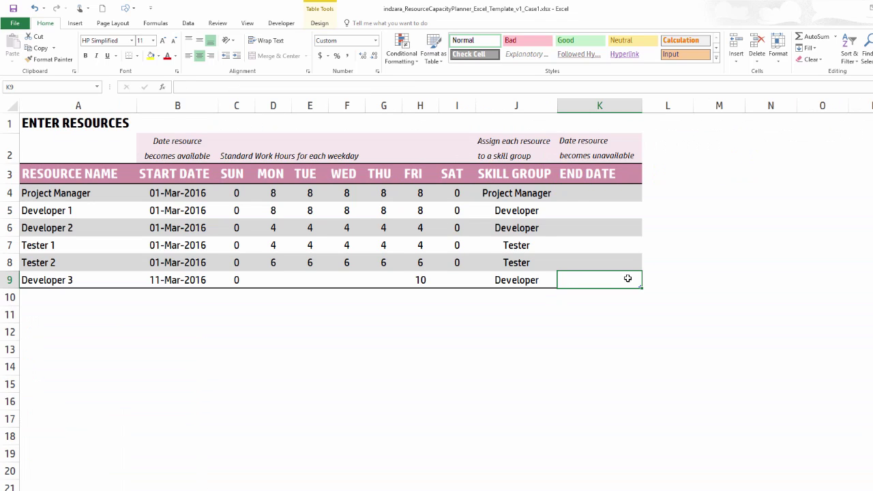
pyautogui.write('3/11/201')
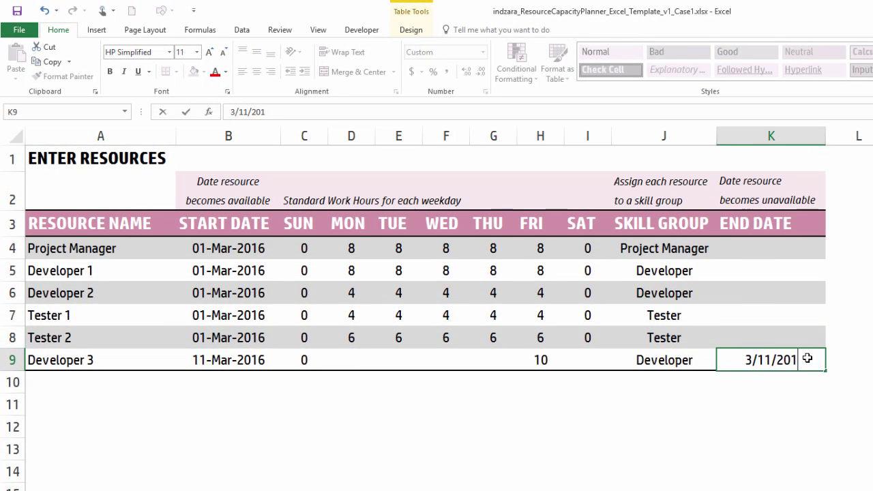
pyautogui.write('6')
pyautogui.press('Return')
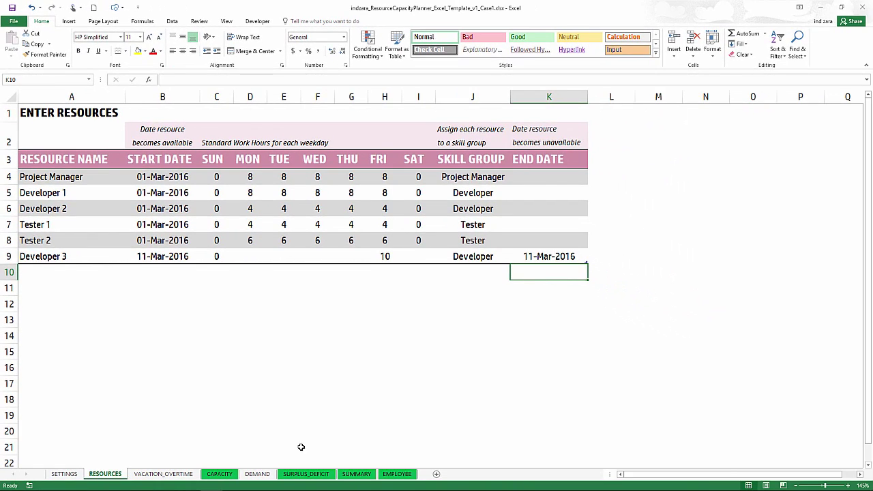
# Review the daily surplus/deficit for March and the summary's capacity, demand and surplus/deficit charts by skill group.
pyautogui.click(306, 476)
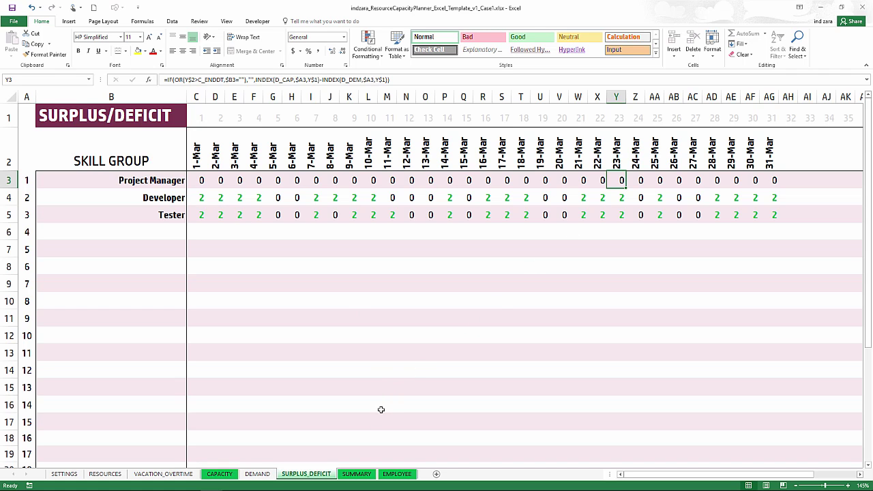
pyautogui.click(355, 475)
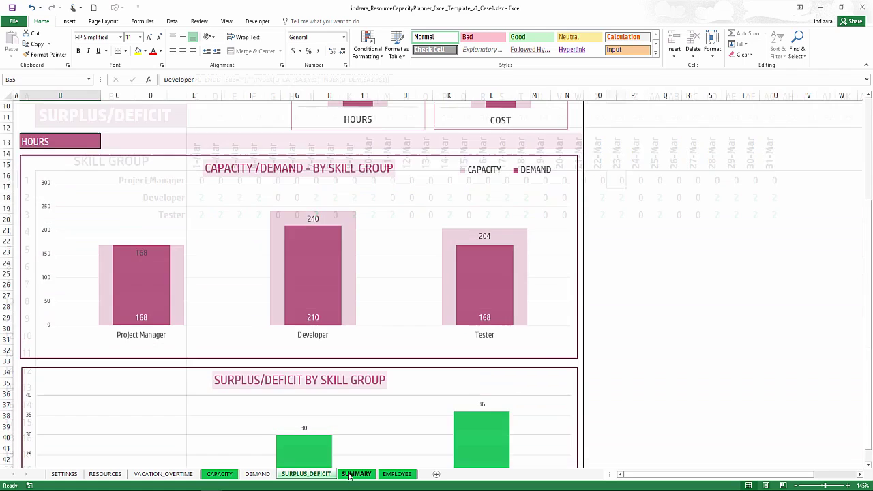
pyautogui.scroll(1, 360, 356)
pyautogui.scroll(-4, 360, 355)
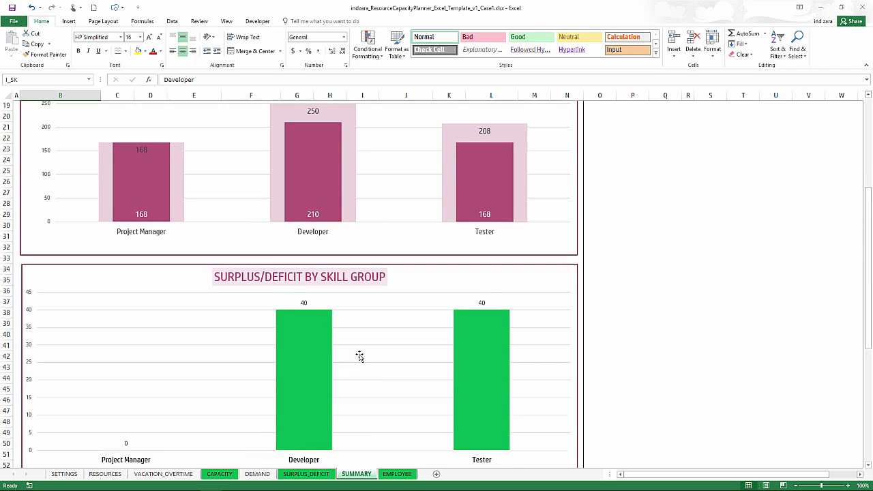
pyautogui.scroll(2, 352, 369)
pyautogui.scroll(3, 353, 369)
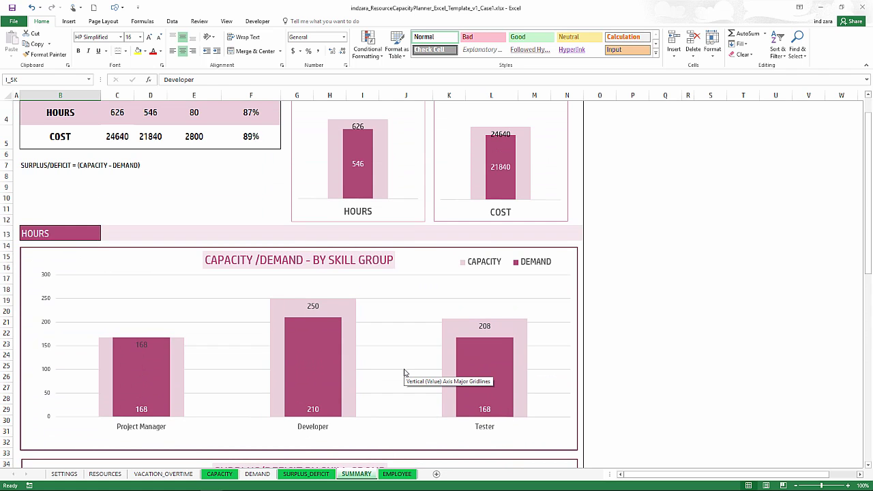
pyautogui.scroll(1, 405, 372)
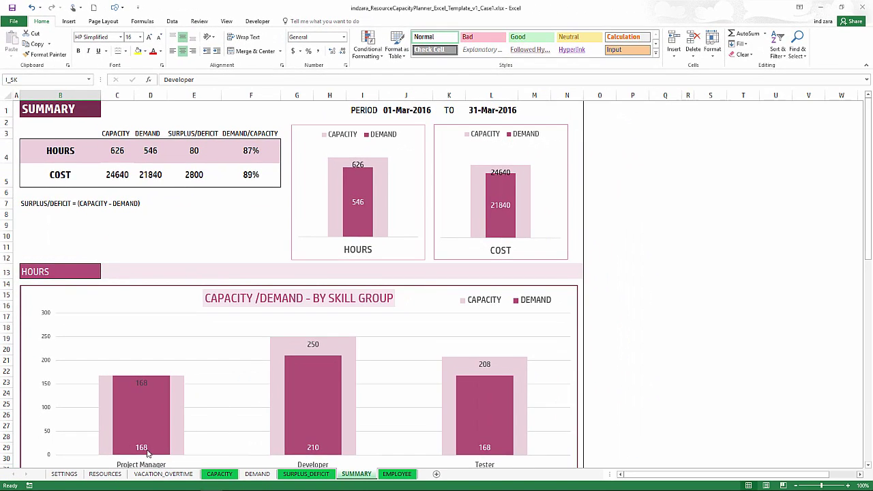
# Compare the resource list with the summary's total hours, cost and skill group charts.
pyautogui.click(104, 474)
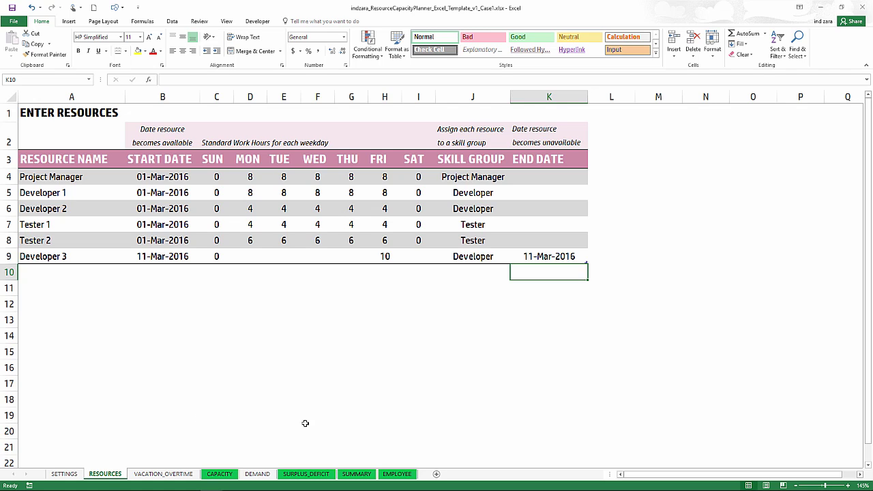
pyautogui.click(355, 473)
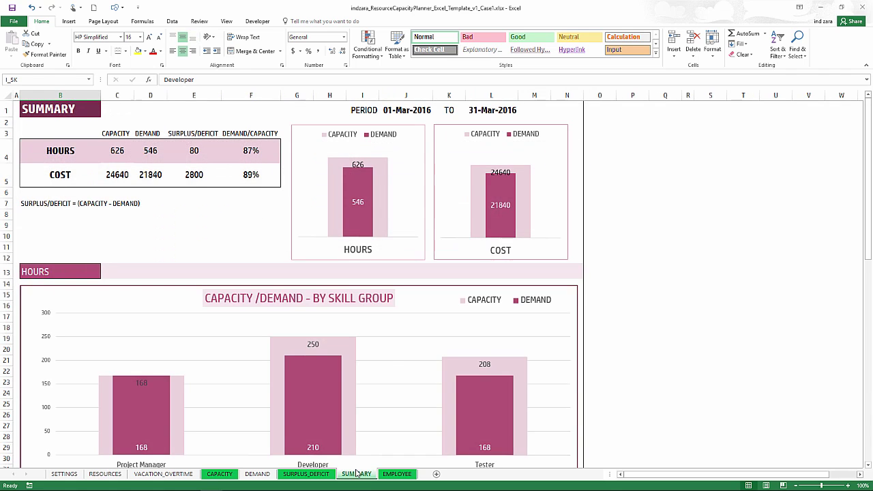
pyautogui.scroll(-1, 395, 372)
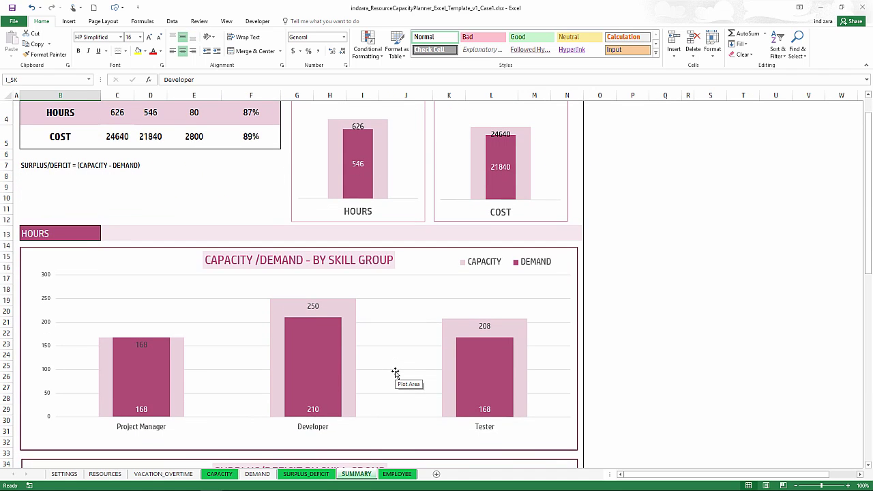
pyautogui.scroll(-2, 395, 372)
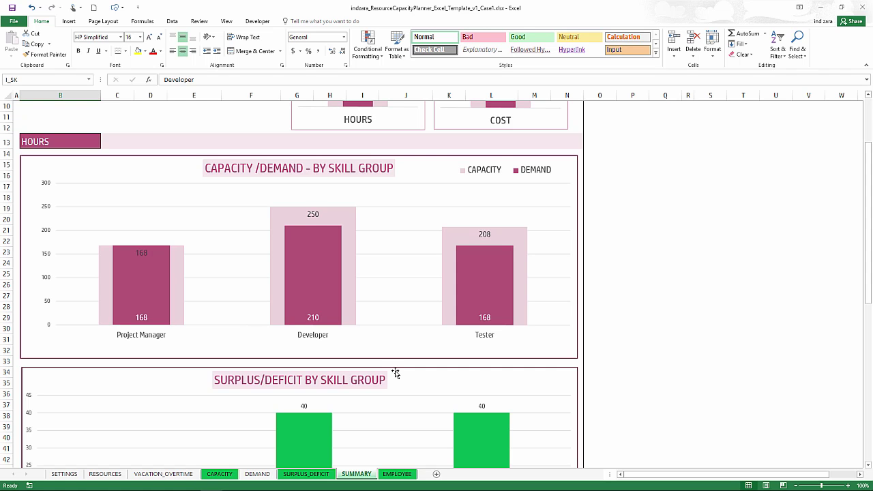
pyautogui.scroll(3, 396, 374)
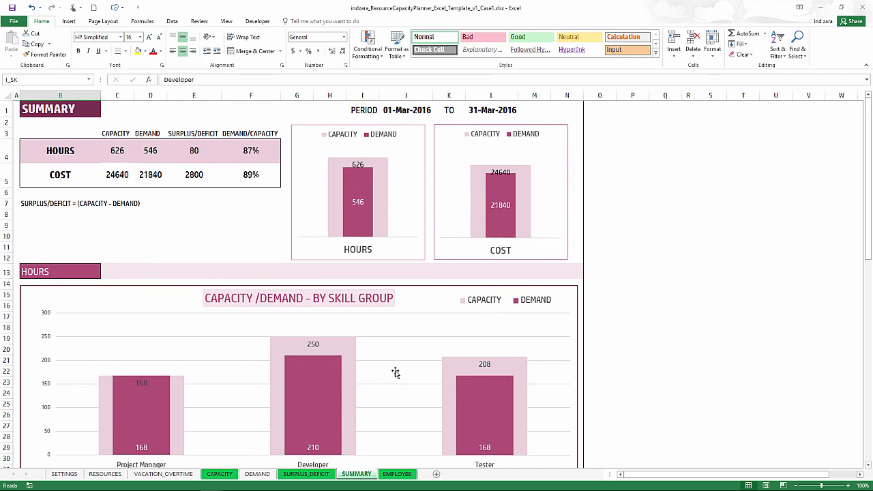
# View the employee report for Project Manager and for Developer 1, including Developer 1's capacity by day.
pyautogui.click(398, 476)
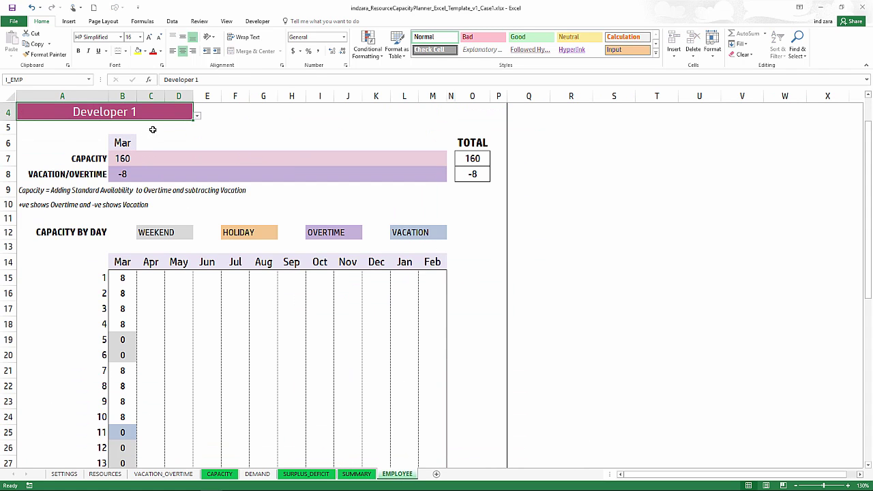
pyautogui.click(197, 115)
pyautogui.click(176, 132)
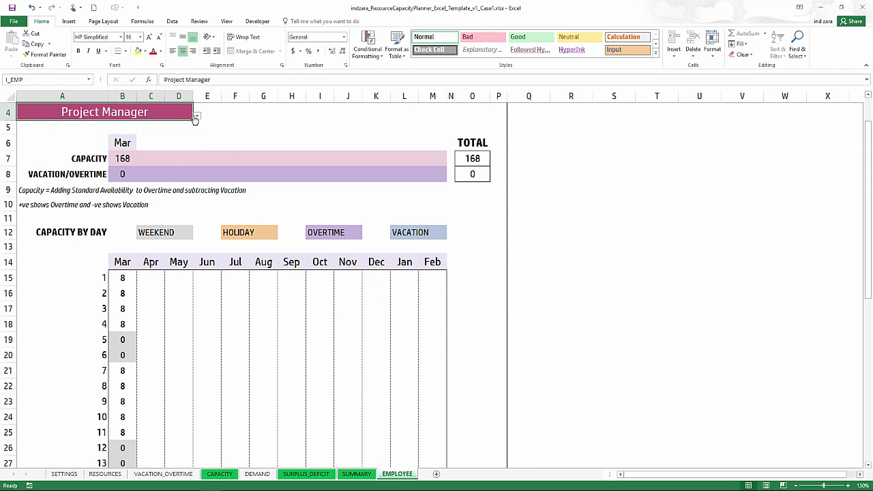
pyautogui.click(197, 115)
pyautogui.click(170, 126)
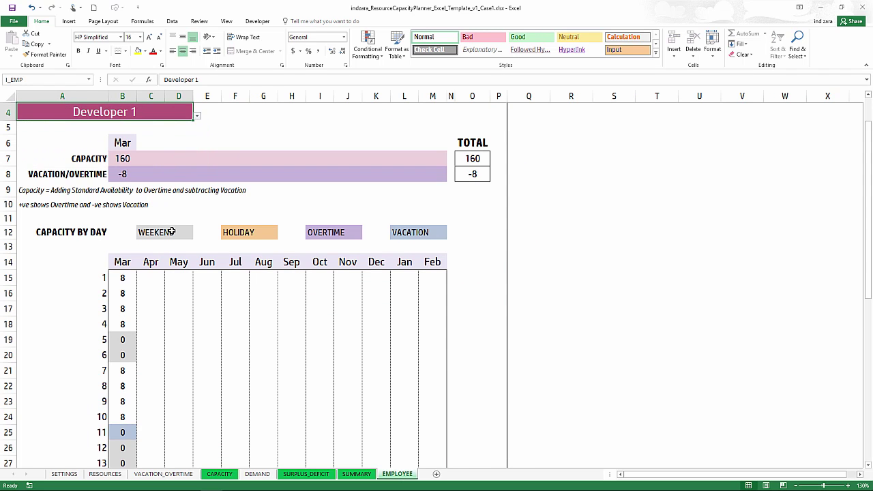
pyautogui.scroll(-2, 161, 225)
pyautogui.scroll(3, 196, 298)
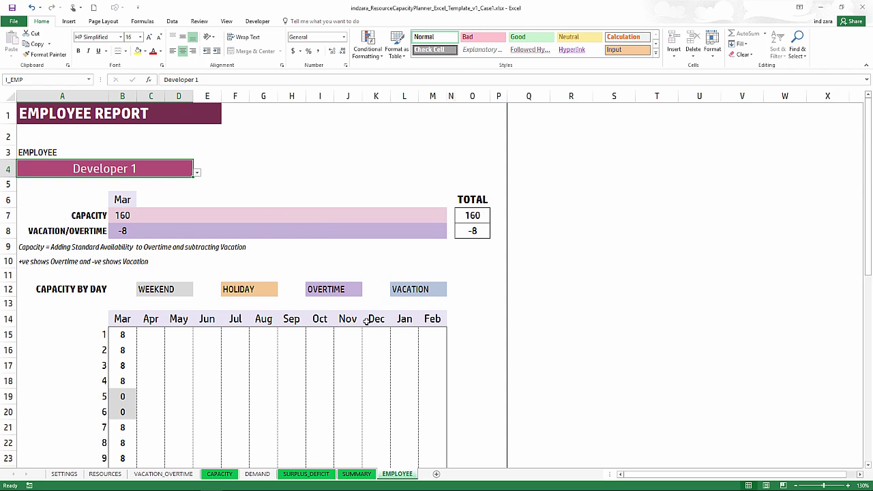
# Review the vacation and overtime entries and open the capacity sheet.
pyautogui.click(144, 472)
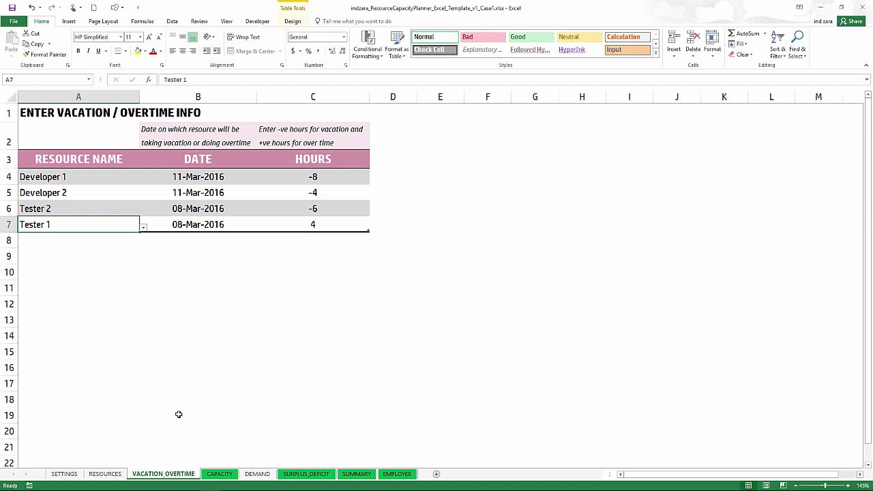
pyautogui.click(219, 474)
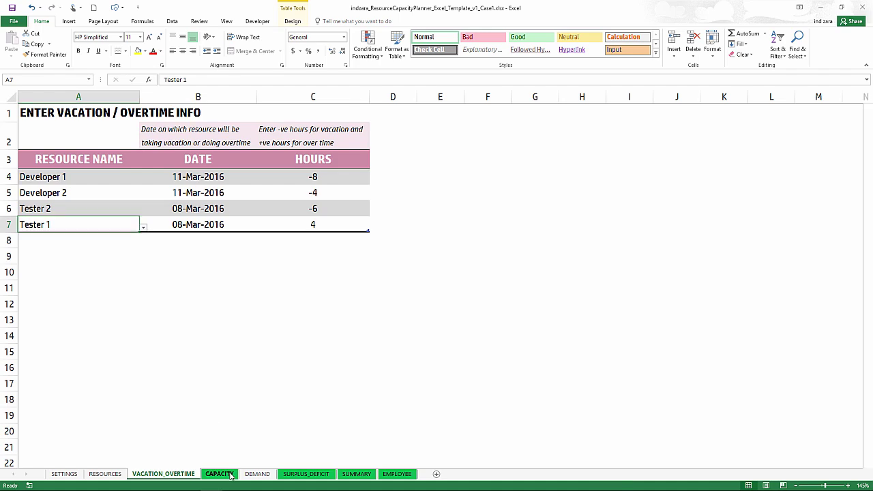